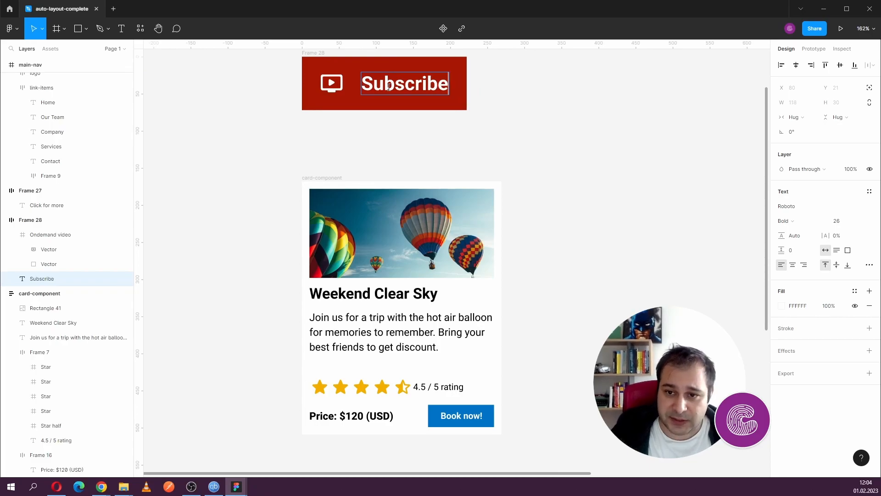
# - Reorder the red button's contents so the Subscribe label comes before the video icon
pyautogui.press('Escape')
pyautogui.moveTo(325, 84); pyautogui.dragTo(345, 138)
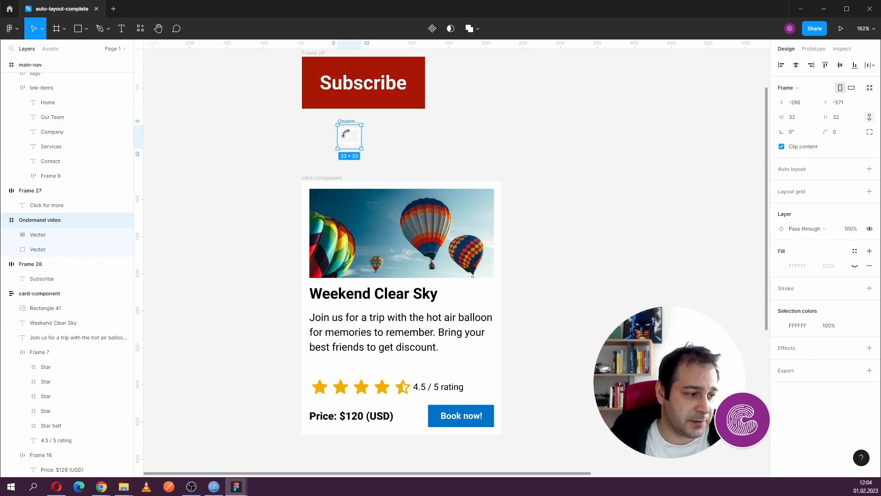
pyautogui.moveTo(348, 137); pyautogui.dragTo(333, 87)
pyautogui.moveTo(408, 87); pyautogui.dragTo(350, 84)
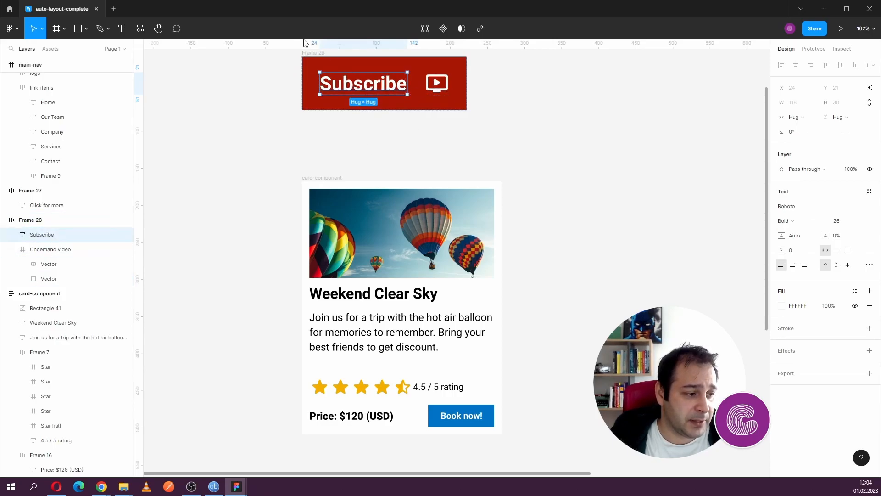
# - Rearrange the vertical balloon card as title, image, star rating and description, and resize the card to about 273 × 358
pyautogui.click(381, 219)
pyautogui.scroll(-2, 391, 260)
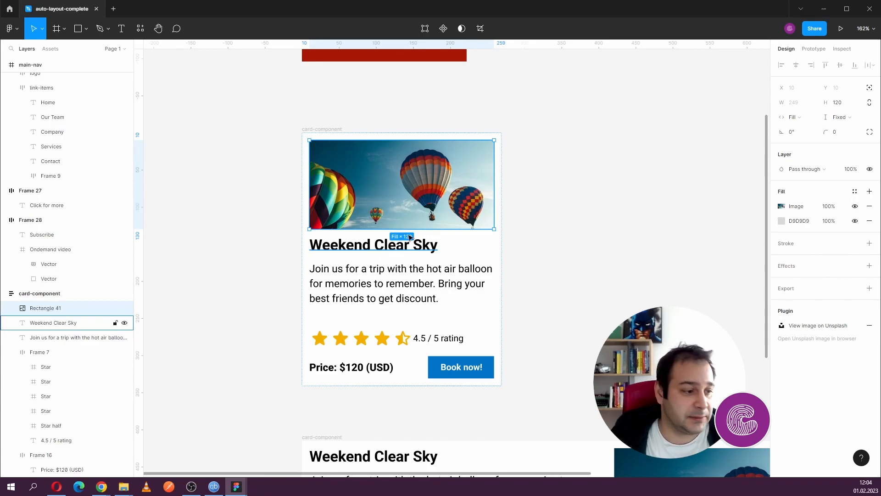
pyautogui.click(358, 251)
pyautogui.click(370, 279)
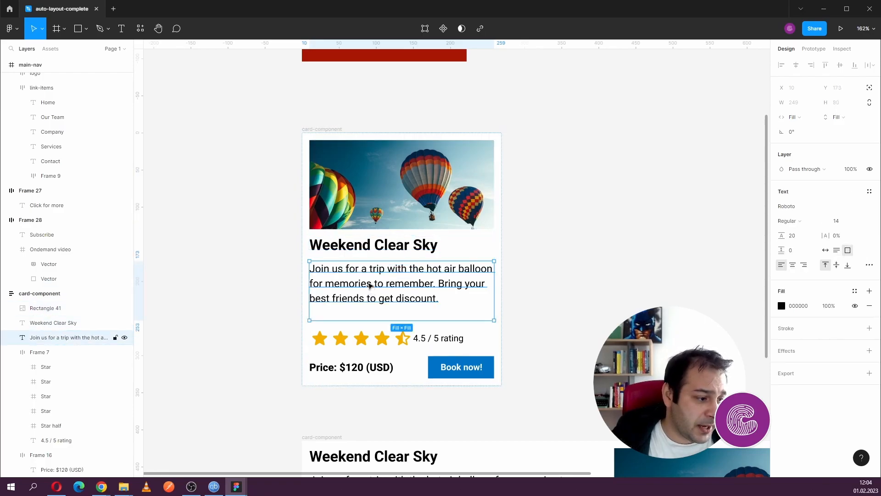
pyautogui.moveTo(370, 279); pyautogui.dragTo(364, 251)
pyautogui.moveTo(363, 309); pyautogui.dragTo(370, 263)
pyautogui.moveTo(406, 198); pyautogui.dragTo(421, 259)
pyautogui.moveTo(399, 209); pyautogui.dragTo(612, 204)
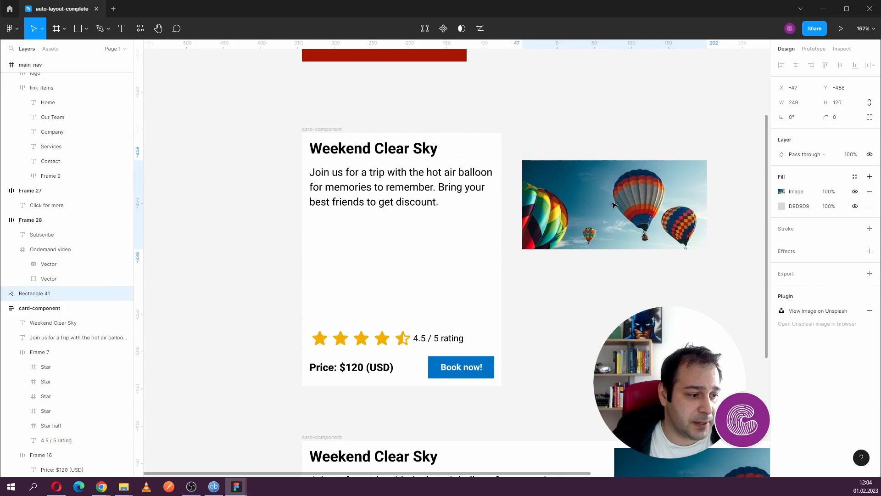
pyautogui.moveTo(543, 203); pyautogui.dragTo(376, 167)
pyautogui.moveTo(355, 337); pyautogui.dragTo(358, 249)
pyautogui.click(343, 129)
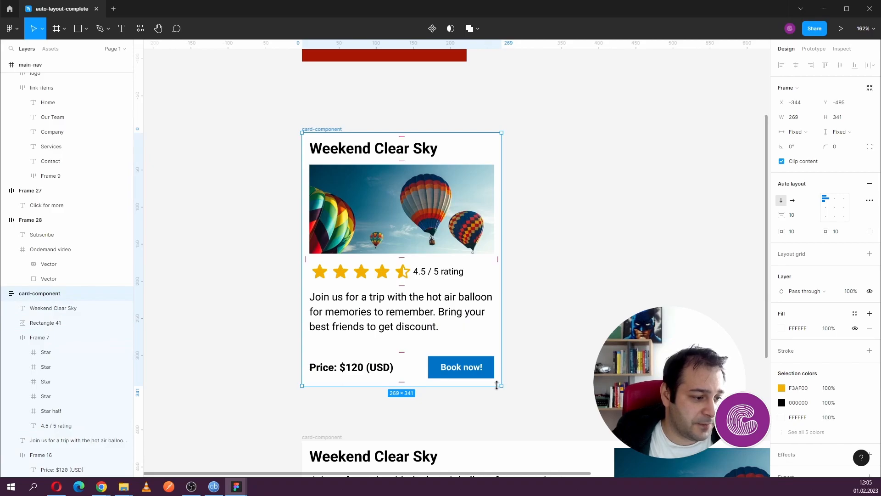
pyautogui.moveTo(503, 388)
pyautogui.mouseDown()
pyautogui.moveTo(565, 410)
pyautogui.moveTo(481, 387)
pyautogui.moveTo(504, 398)
pyautogui.mouseUp()
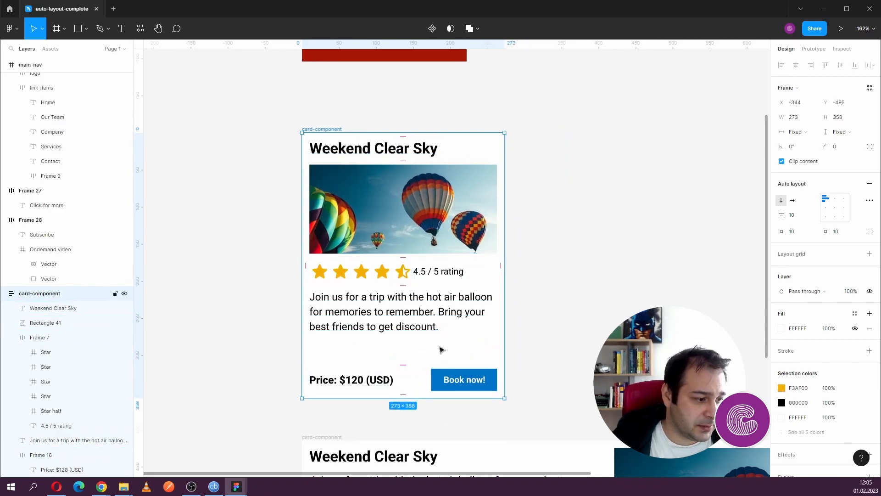
# - Move the balloon image ahead of the text block in the horizontal card
pyautogui.scroll(-3, 507, 284)
pyautogui.scroll(-2, 458, 275)
pyautogui.hscroll(2, 459, 275)
pyautogui.click(367, 252)
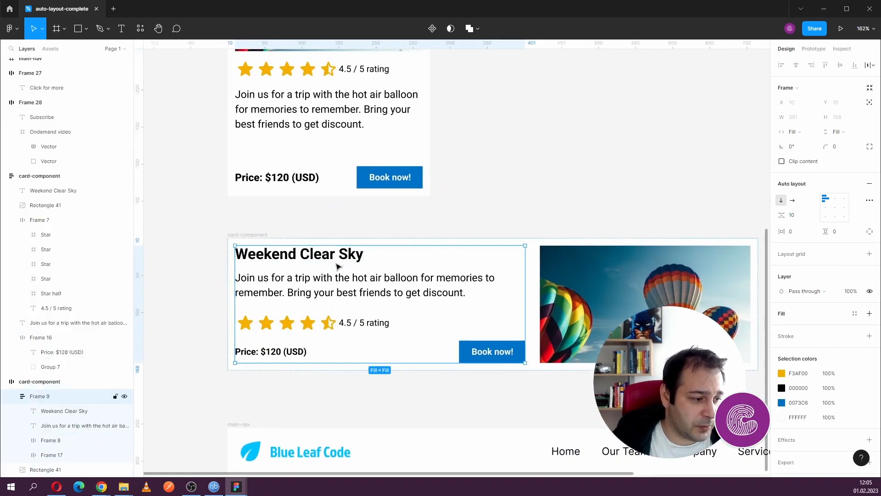
pyautogui.moveTo(592, 294); pyautogui.dragTo(266, 303)
pyautogui.hscroll(1, 519, 295)
pyautogui.hscroll(-1, 519, 297)
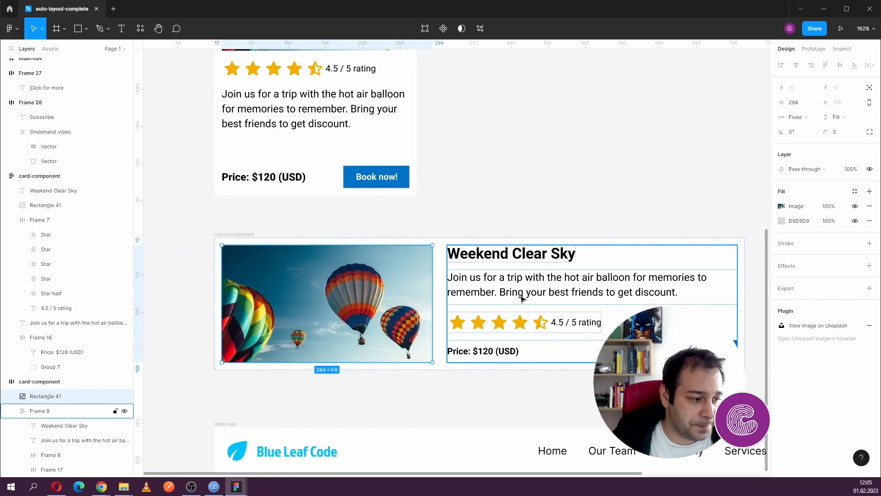
# - Resize the horizontal card to about 712 × 184
pyautogui.click(485, 395)
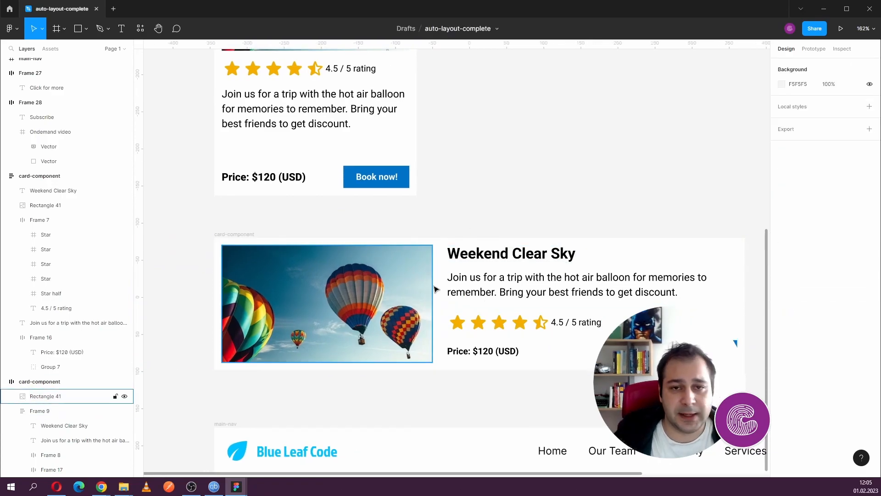
pyautogui.click(491, 265)
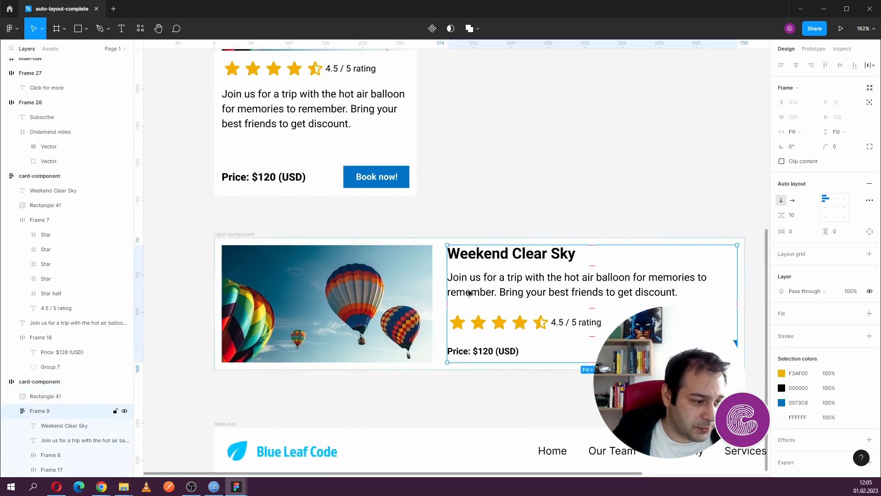
pyautogui.click(260, 237)
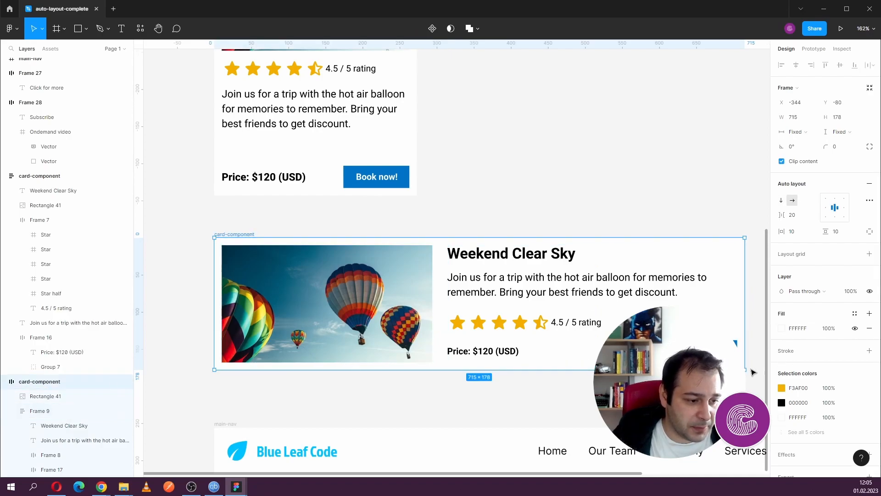
pyautogui.moveTo(746, 369)
pyautogui.mouseDown()
pyautogui.moveTo(625, 373)
pyautogui.moveTo(681, 381)
pyautogui.moveTo(743, 374)
pyautogui.mouseUp()
# - Adjust the width of the main-nav bar slightly by its edge
pyautogui.scroll(-2, 743, 374)
pyautogui.scroll(-5, 535, 279)
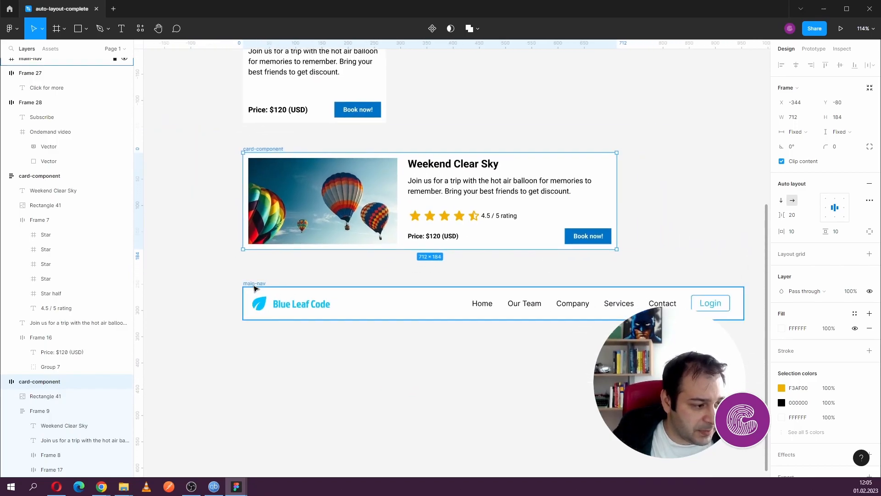
pyautogui.click(255, 289)
pyautogui.moveTo(743, 308)
pyautogui.mouseDown()
pyautogui.moveTo(649, 308)
pyautogui.moveTo(744, 309)
pyautogui.mouseUp()
# - Try to reorder the Services link among the main-nav links
pyautogui.click(616, 306)
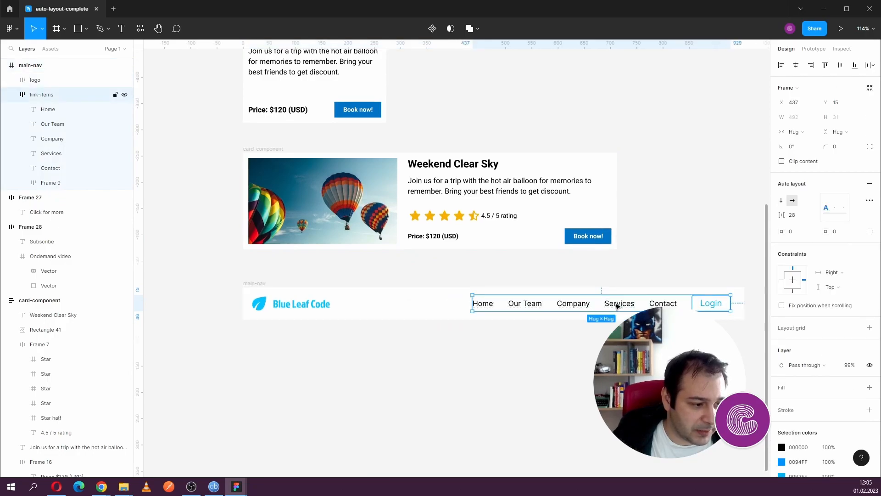
pyautogui.doubleClick(621, 305)
pyautogui.moveTo(626, 305); pyautogui.dragTo(606, 305)
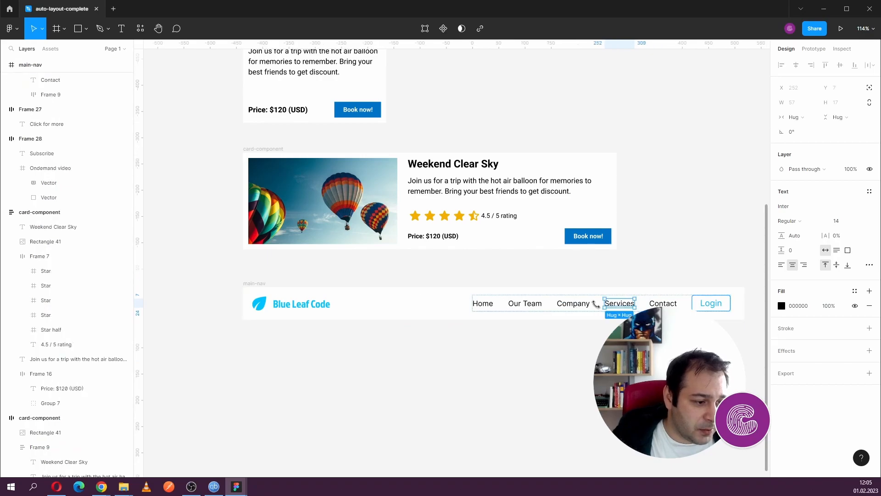
pyautogui.click(585, 305)
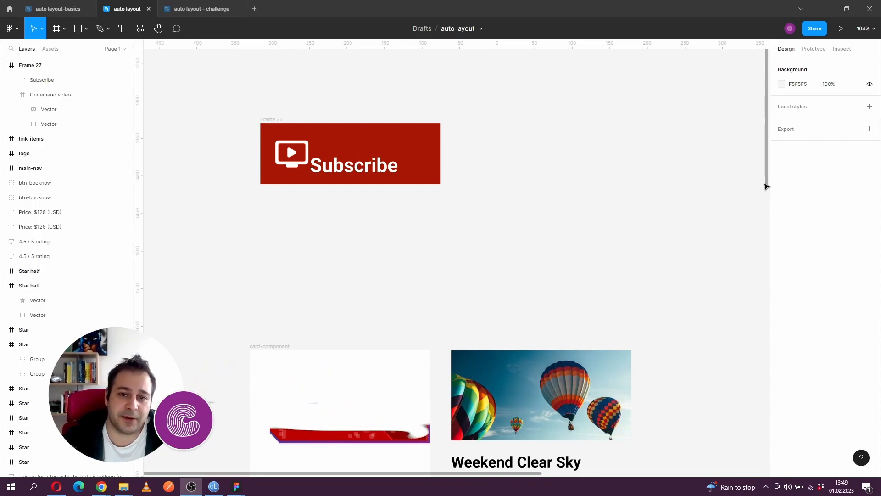
# - Examine the video icon, Subscribe label and containing frame of the red button in the auto layout file
pyautogui.click(345, 166)
pyautogui.click(299, 159)
pyautogui.click(373, 139)
pyautogui.click(358, 166)
pyautogui.click(366, 145)
pyautogui.click(277, 152)
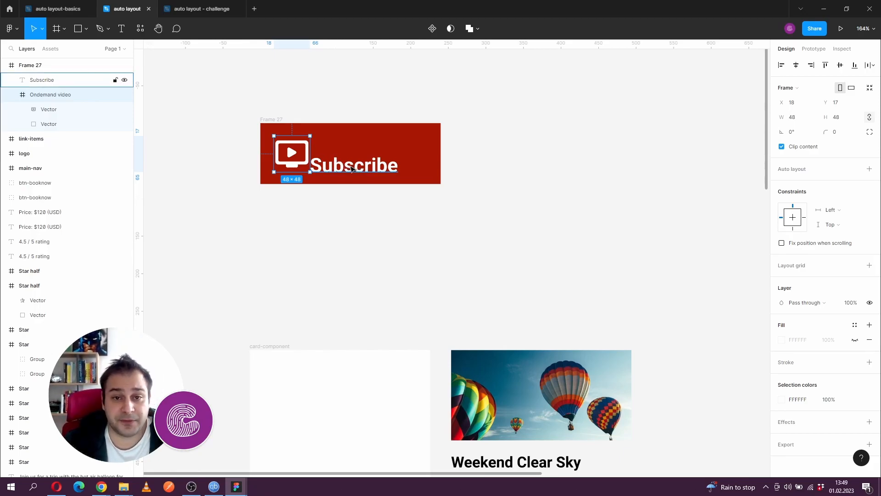
pyautogui.click(252, 116)
pyautogui.click(266, 120)
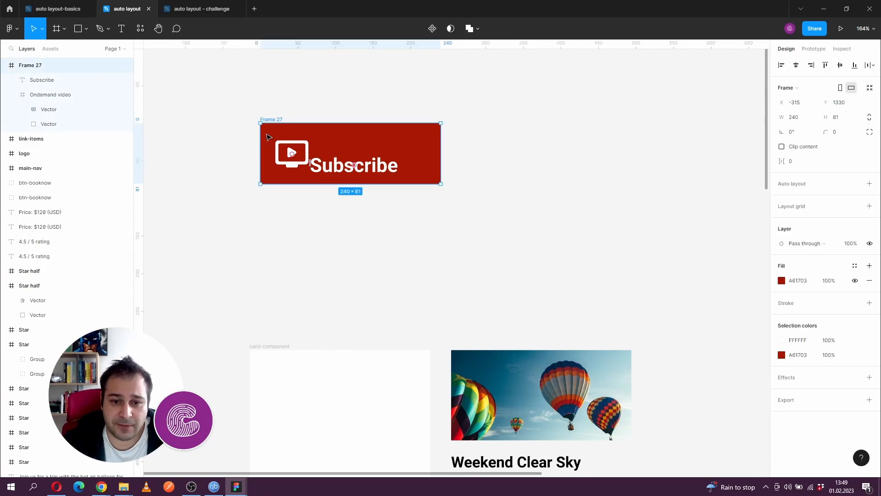
pyautogui.click(375, 166)
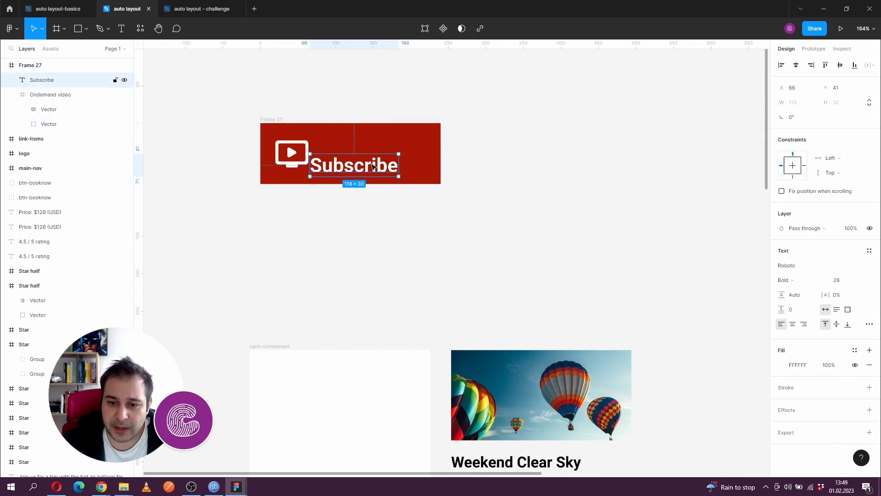
pyautogui.click(288, 165)
# - Add auto layout to the red Subscribe button frame
pyautogui.click(244, 82)
pyautogui.moveTo(229, 95); pyautogui.dragTo(477, 214)
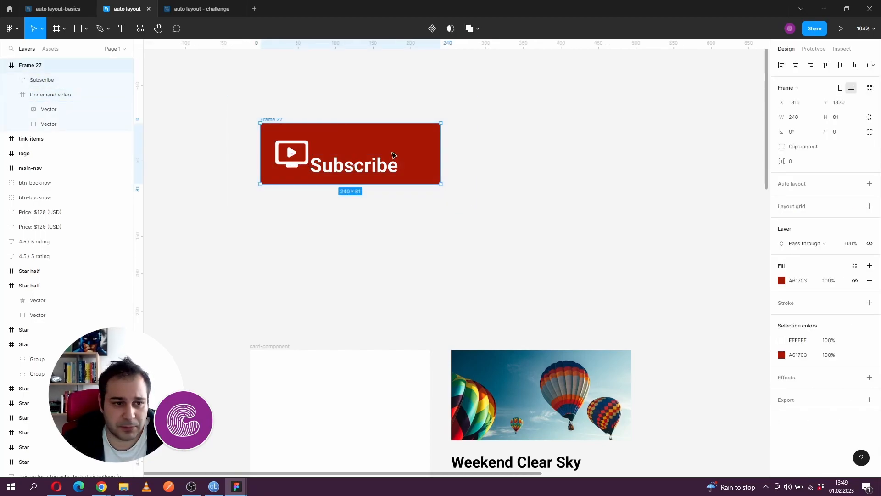
pyautogui.click(870, 183)
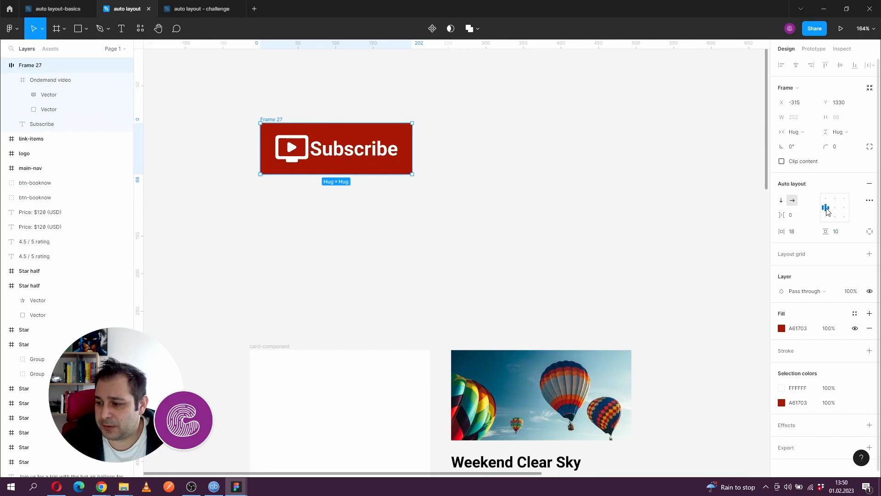
# - Set the button's auto layout padding to 32 horizontal and 16 vertical
pyautogui.click(804, 235)
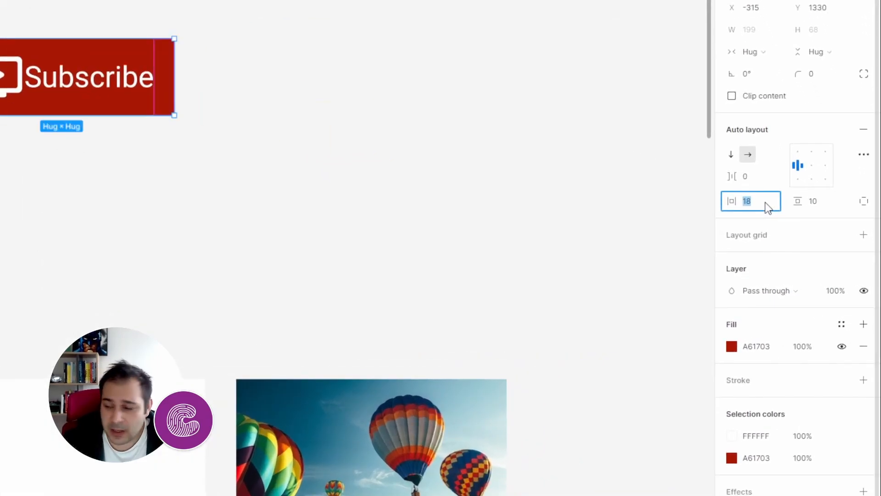
pyautogui.write('32')
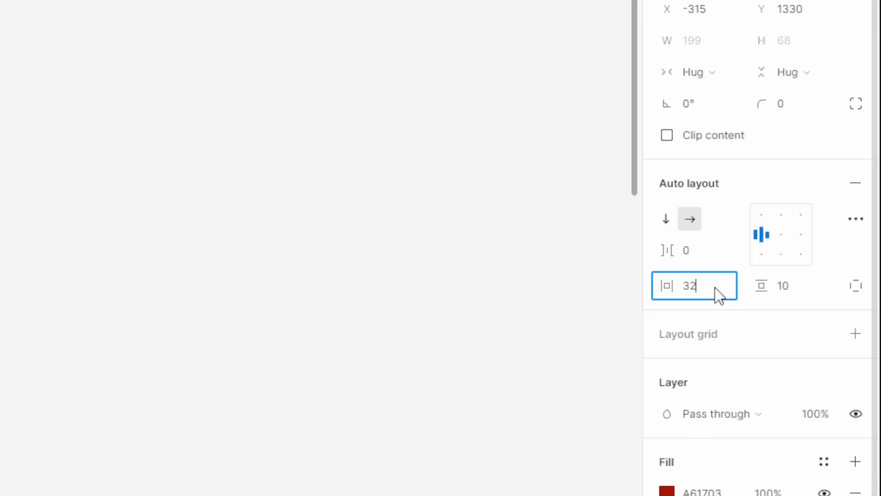
pyautogui.press('Tab')
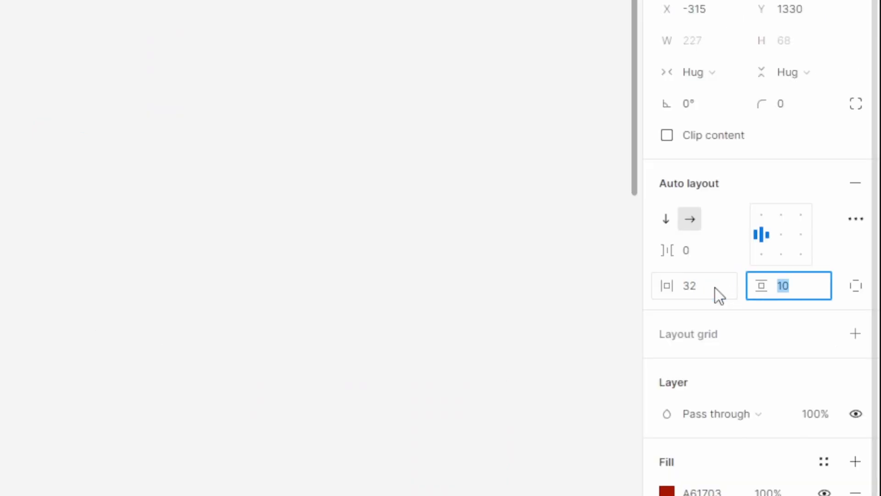
pyautogui.write('16')
pyautogui.press('Return')
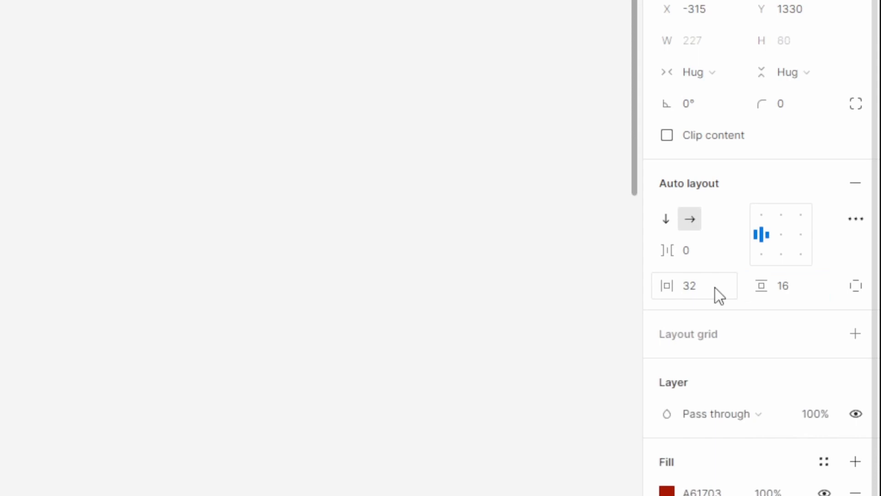
# - Set the spacing between the button's icon and label to 12
pyautogui.click(697, 245)
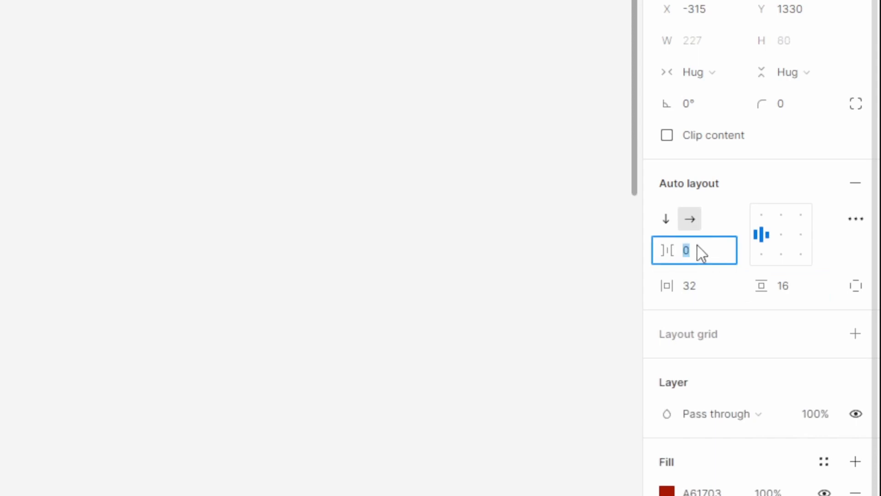
pyautogui.write('12')
pyautogui.press('Return')
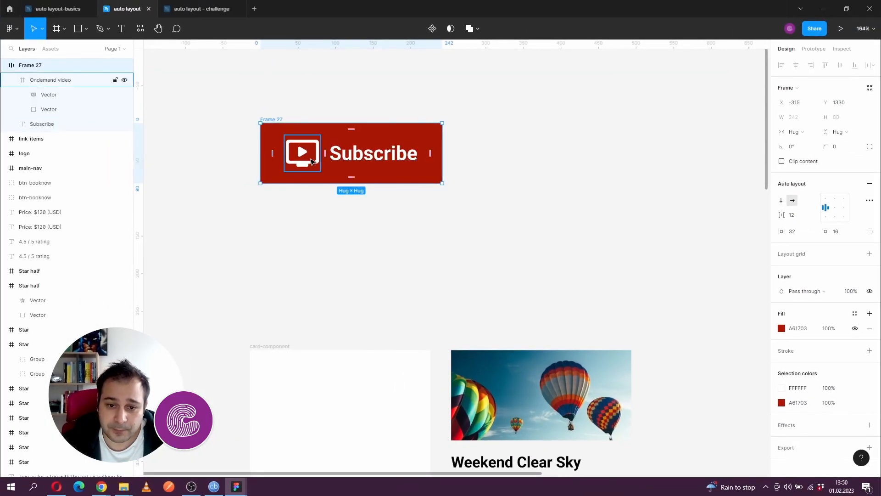
# - Swap the order of the video icon and Subscribe label in the button, and swap them back
pyautogui.click(9, 96)
pyautogui.moveTo(302, 156); pyautogui.dragTo(377, 161)
pyautogui.click(315, 155)
pyautogui.moveTo(315, 155); pyautogui.dragTo(448, 158)
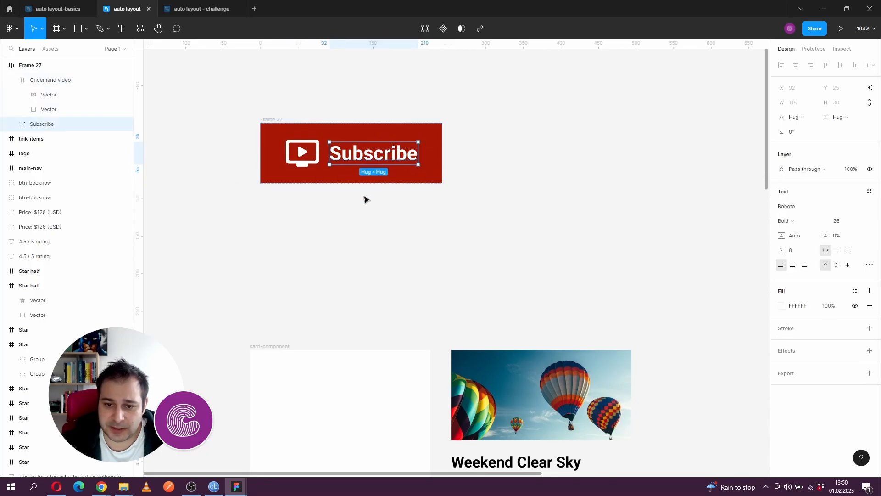
# - Change the button label text to "Learn"
pyautogui.press('Return')
pyautogui.write('Learn')
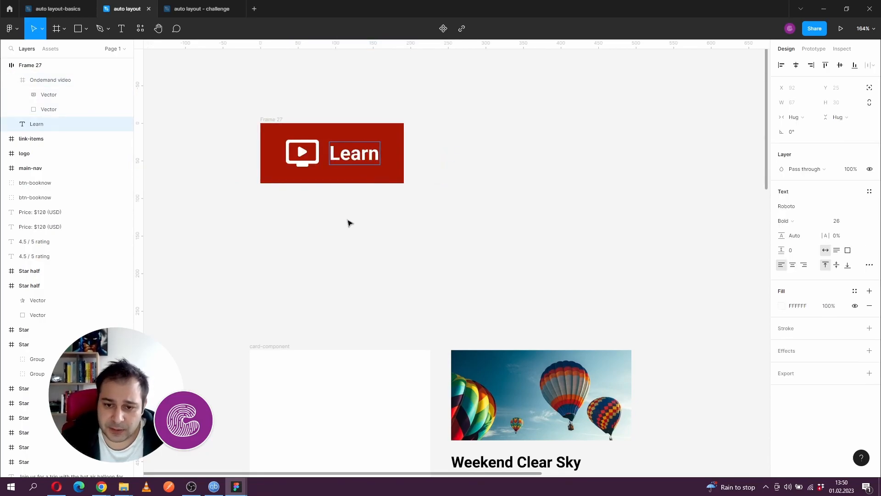
pyautogui.press('Escape')
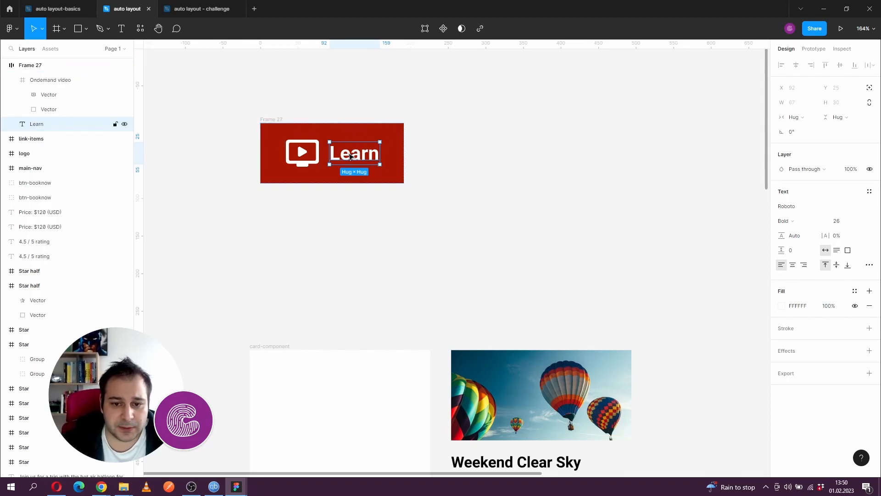
# - Resize the button's video icon to 32 × 32
pyautogui.click(311, 164)
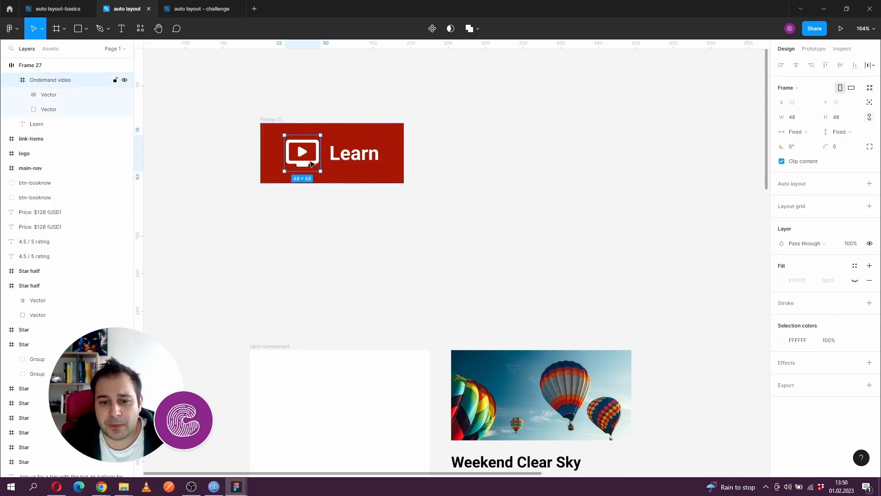
pyautogui.click(847, 118)
pyautogui.write('32')
pyautogui.press('Return')
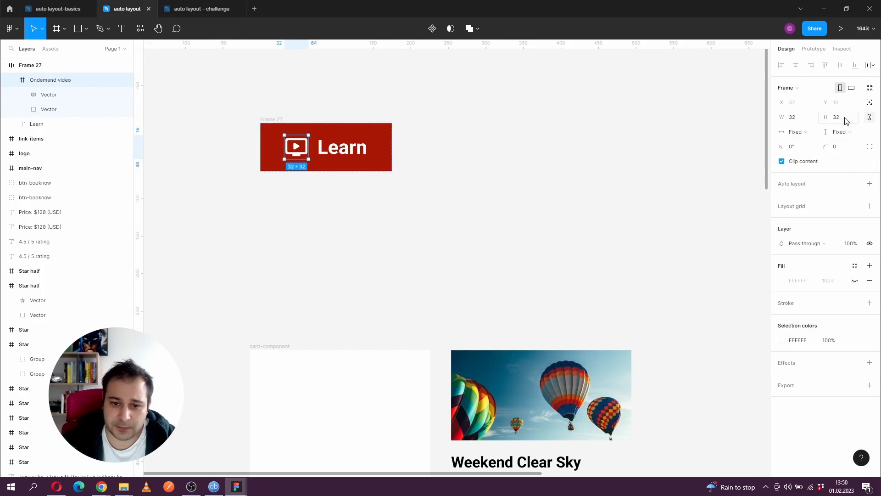
pyautogui.click(560, 201)
pyautogui.moveTo(452, 197); pyautogui.dragTo(528, 201)
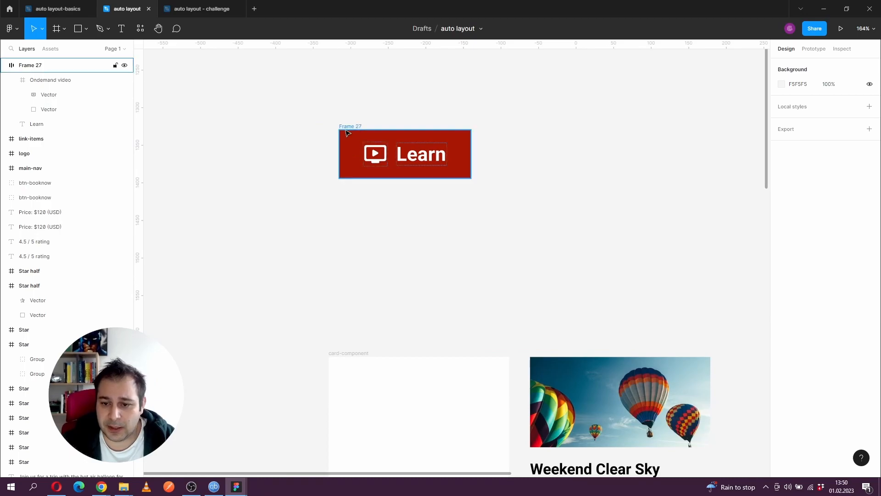
pyautogui.moveTo(426, 160)
pyautogui.mouseDown()
pyautogui.moveTo(531, 172)
pyautogui.moveTo(425, 156)
pyautogui.mouseUp()
pyautogui.click(466, 216)
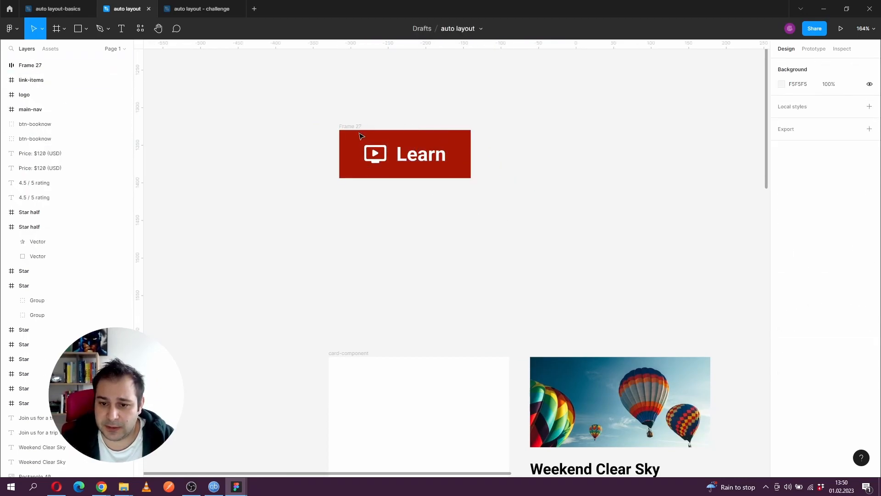
pyautogui.moveTo(434, 205); pyautogui.dragTo(401, 203)
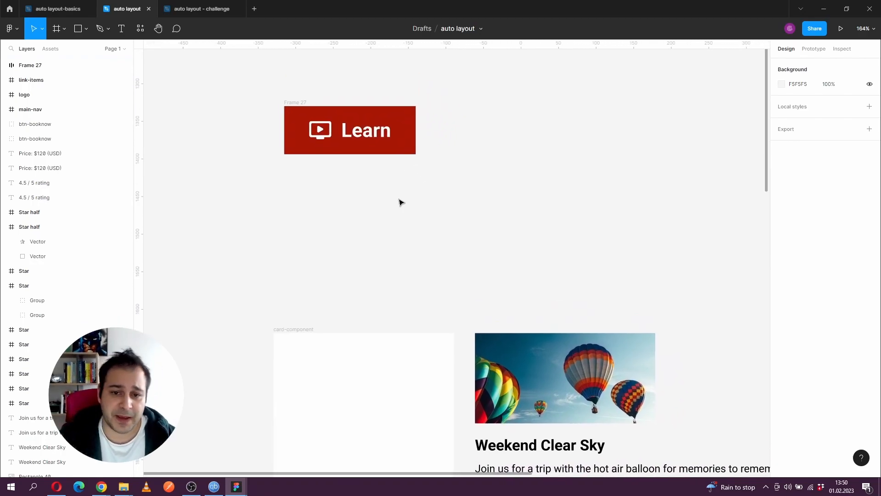
# - Examine the empty card-component frame and its loose elements: balloon image, title, description, stars, price text and Book now! button
pyautogui.scroll(-3, 399, 199)
pyautogui.moveTo(355, 123); pyautogui.dragTo(302, 50)
pyautogui.moveTo(348, 98); pyautogui.dragTo(314, 110)
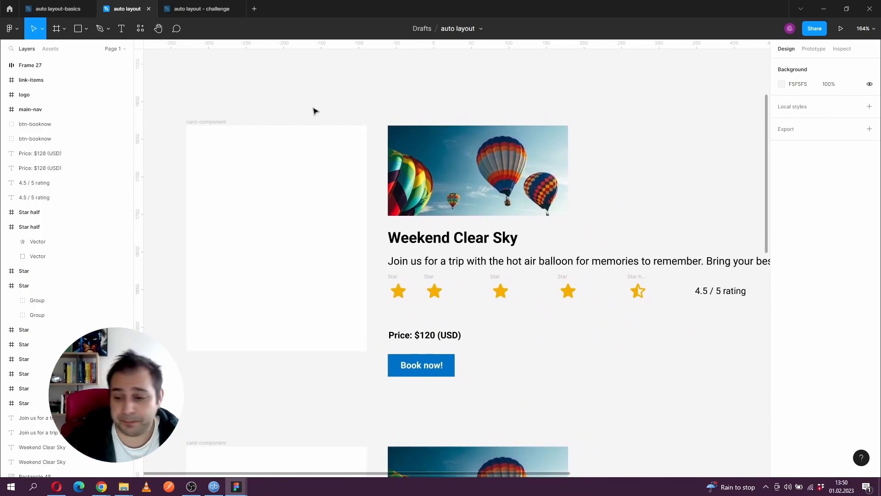
pyautogui.click(250, 140)
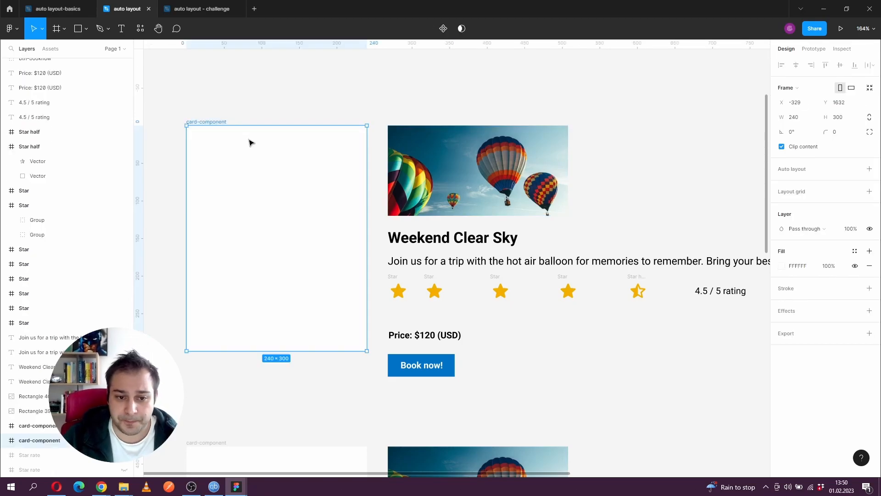
pyautogui.click(449, 182)
pyautogui.click(452, 261)
pyautogui.click(449, 239)
pyautogui.click(470, 169)
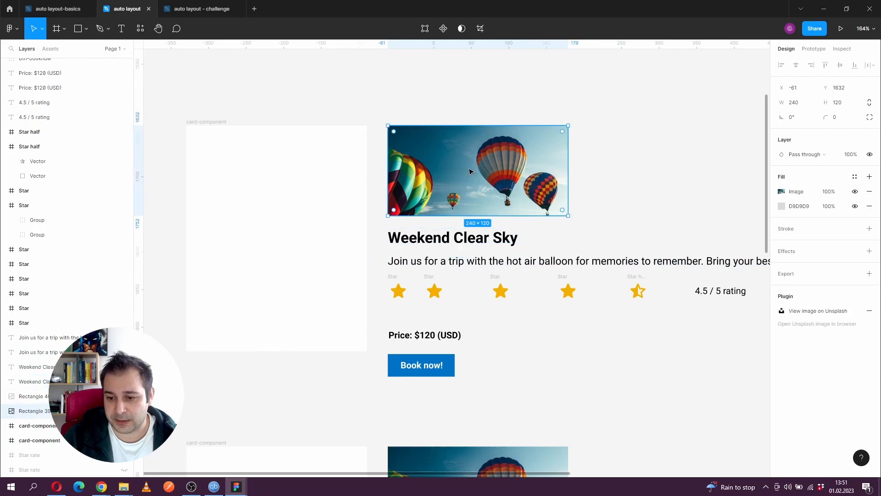
pyautogui.scroll(-1, 390, 254)
pyautogui.hscroll(1, 390, 254)
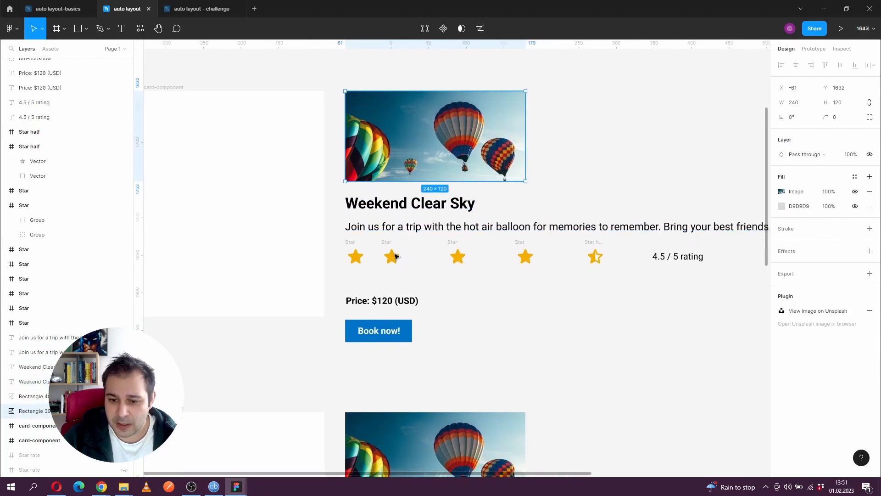
pyautogui.click(356, 245)
pyautogui.click(390, 247)
pyautogui.click(455, 247)
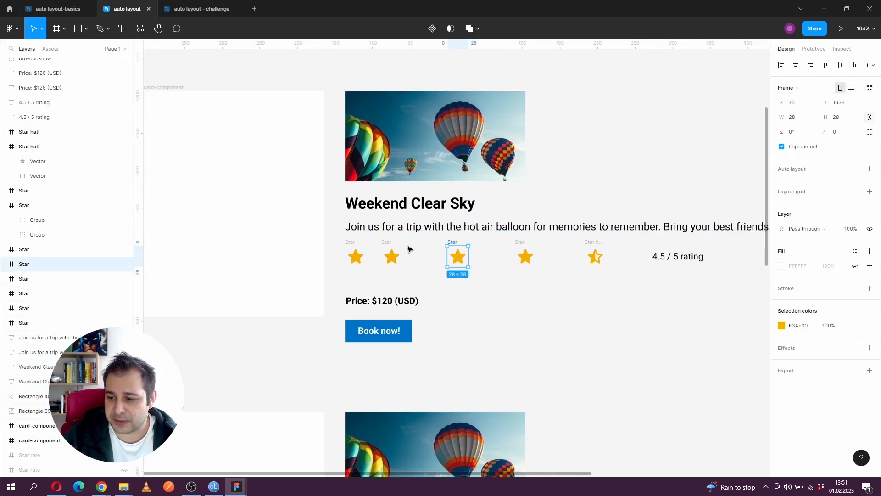
pyautogui.click(367, 301)
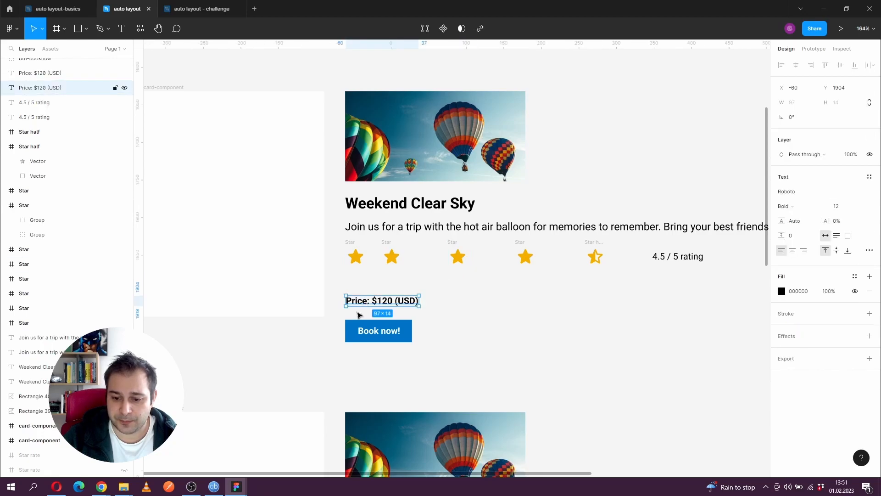
pyautogui.hscroll(-1, 339, 326)
pyautogui.click(452, 339)
pyautogui.click(365, 336)
pyautogui.click(369, 348)
pyautogui.click(380, 341)
pyautogui.click(316, 326)
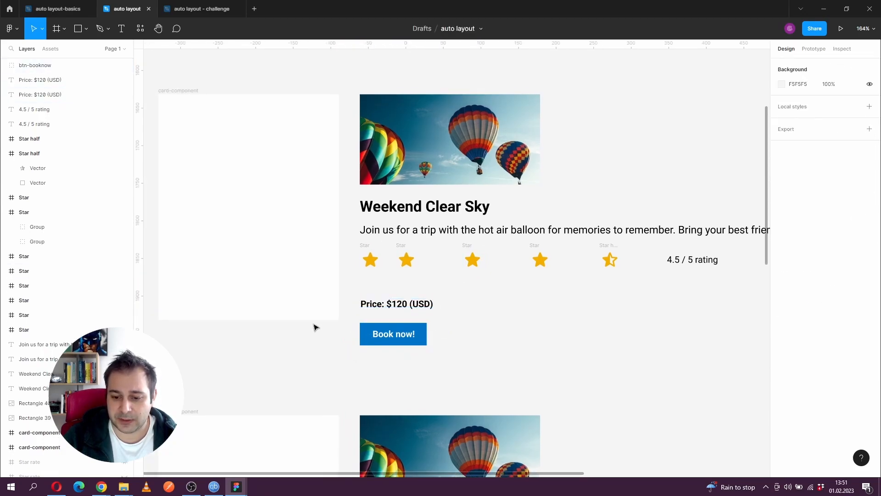
# - Add auto layout to the empty card-component frame beside the first balloon image
pyautogui.scroll(2, 385, 285)
pyautogui.hscroll(-1, 409, 248)
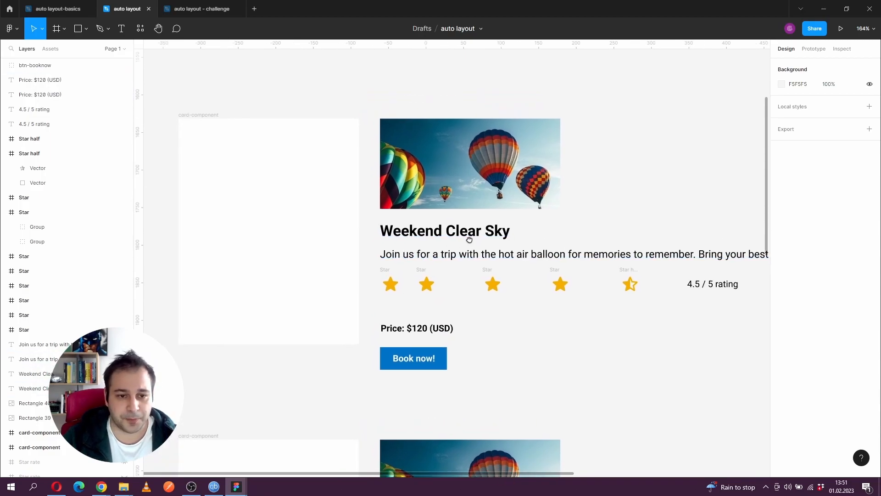
pyautogui.moveTo(276, 154)
pyautogui.mouseDown()
pyautogui.moveTo(289, 153)
pyautogui.moveTo(289, 144)
pyautogui.moveTo(278, 148)
pyautogui.mouseUp()
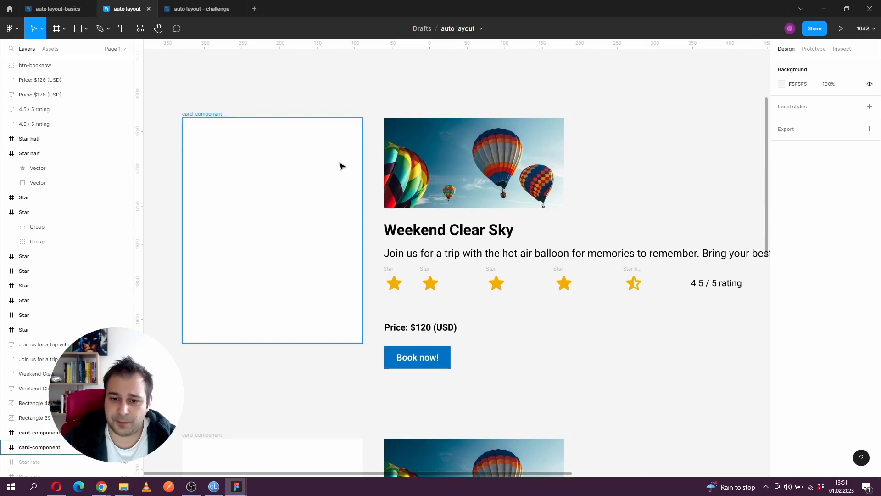
pyautogui.click(243, 145)
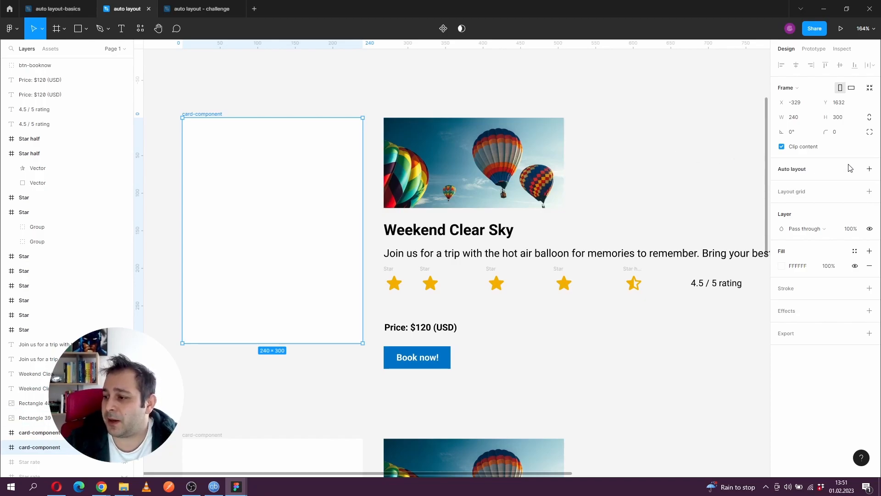
pyautogui.click(869, 170)
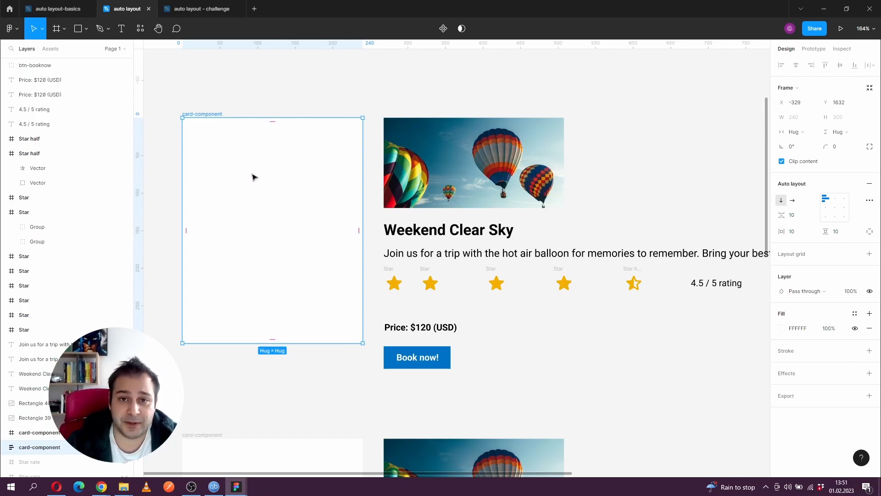
# - Place the balloon image and the "Weekend Clear Sky" title in the card frame, with the title below the image
pyautogui.moveTo(417, 153); pyautogui.dragTo(276, 146)
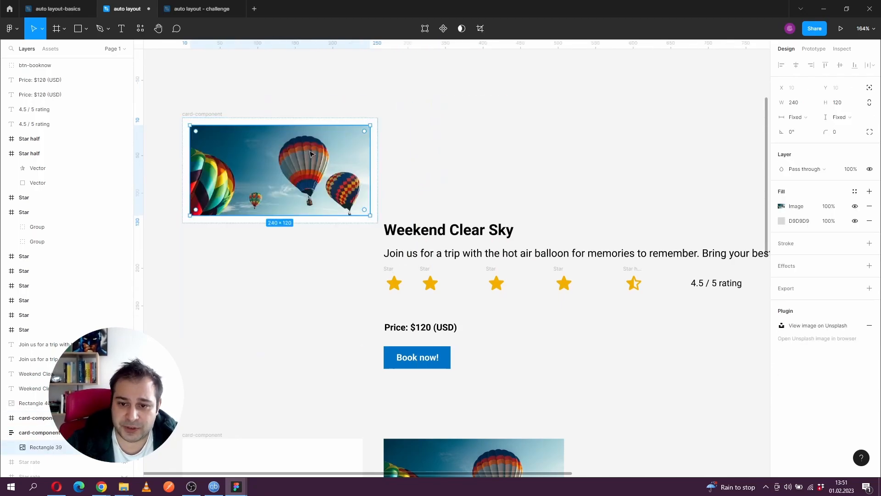
pyautogui.moveTo(466, 144)
pyautogui.mouseDown()
pyautogui.moveTo(478, 124)
pyautogui.moveTo(470, 130)
pyautogui.mouseUp()
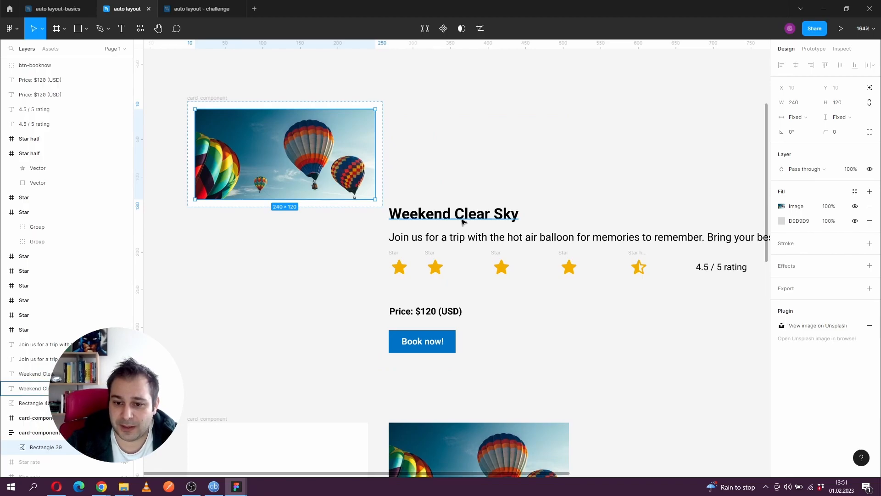
pyautogui.moveTo(462, 222); pyautogui.dragTo(345, 206)
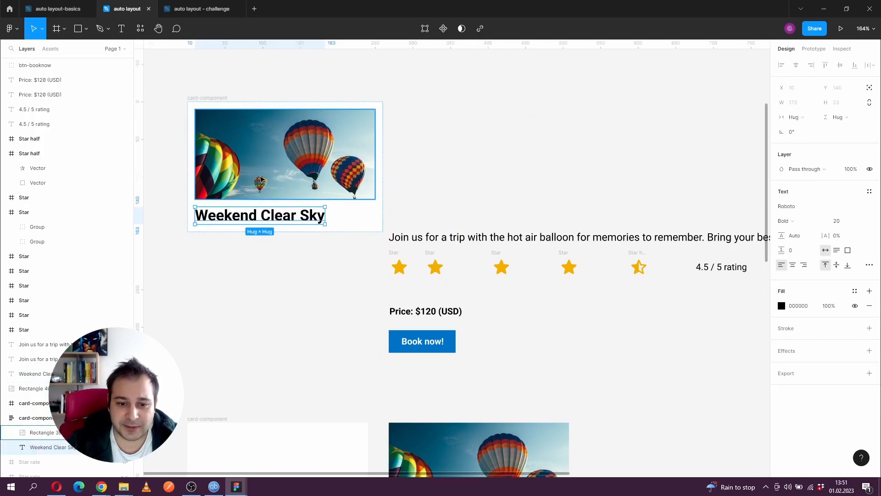
pyautogui.moveTo(257, 213)
pyautogui.mouseDown()
pyautogui.moveTo(259, 127)
pyautogui.moveTo(256, 203)
pyautogui.mouseUp()
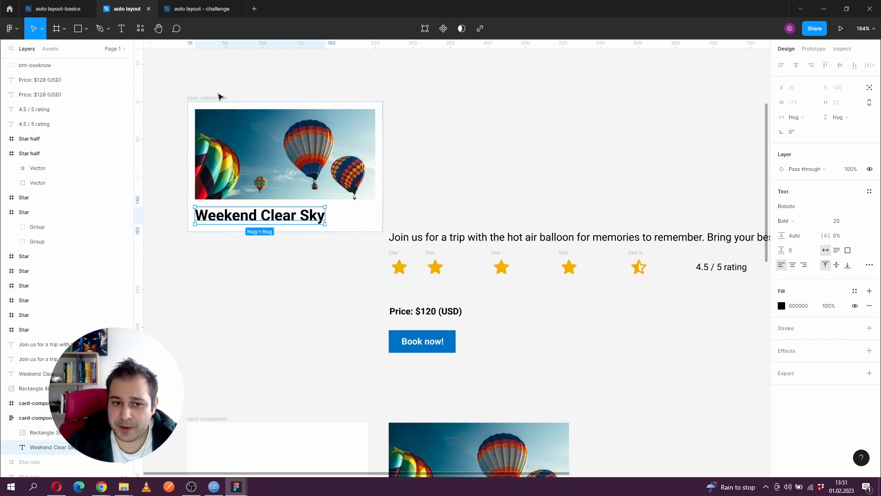
pyautogui.click(221, 97)
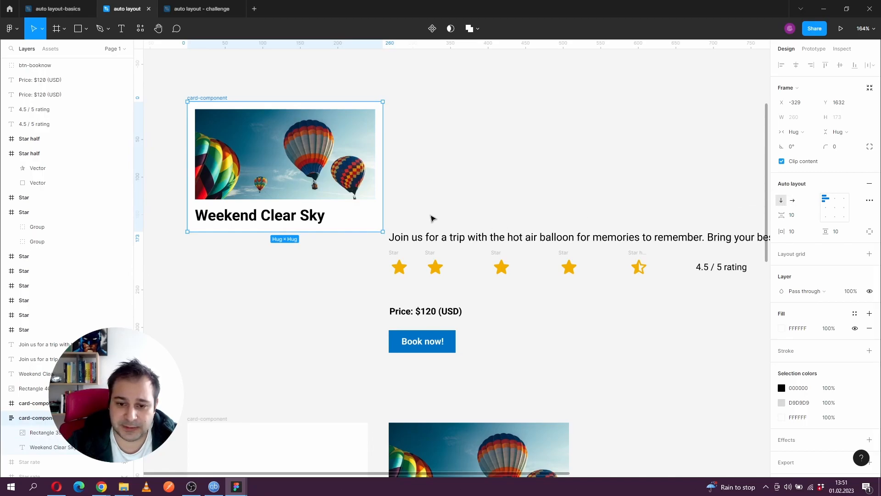
# - Place the "Join us for a trip" description below the card title, wrapped to a width of 224
pyautogui.moveTo(456, 242); pyautogui.dragTo(256, 225)
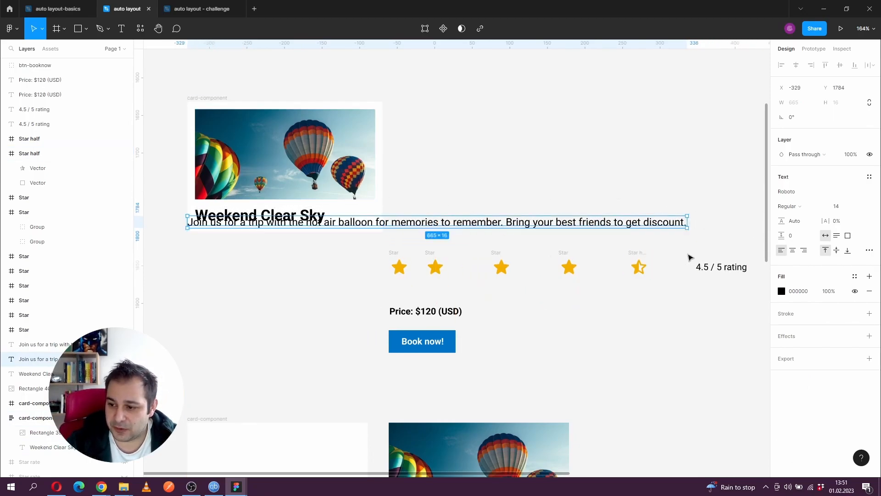
pyautogui.moveTo(691, 222); pyautogui.dragTo(372, 221)
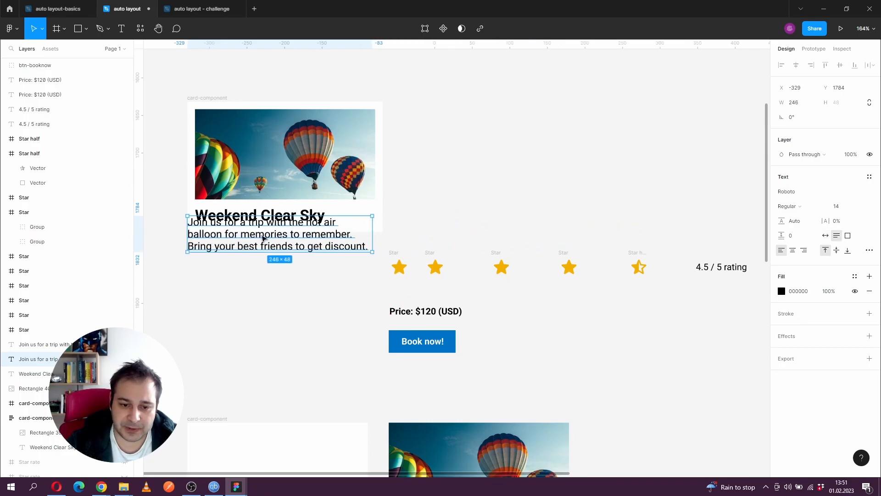
pyautogui.moveTo(238, 236)
pyautogui.mouseDown()
pyautogui.moveTo(255, 248)
pyautogui.moveTo(253, 232)
pyautogui.mouseUp()
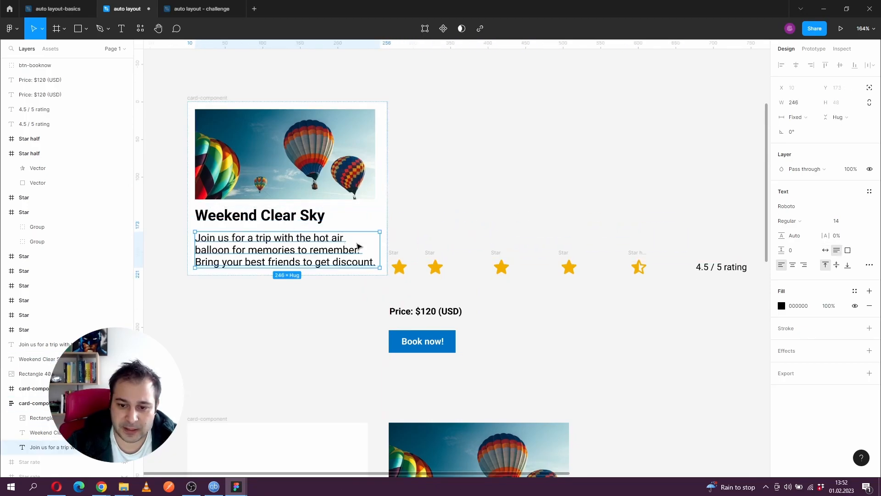
pyautogui.moveTo(379, 251)
pyautogui.mouseDown()
pyautogui.moveTo(299, 238)
pyautogui.moveTo(372, 235)
pyautogui.moveTo(363, 247)
pyautogui.mouseUp()
# - Group the five star icons with the "4.5 / 5 rating" text and apply auto layout to the group
pyautogui.scroll(-2, 528, 190)
pyautogui.hscroll(1, 592, 92)
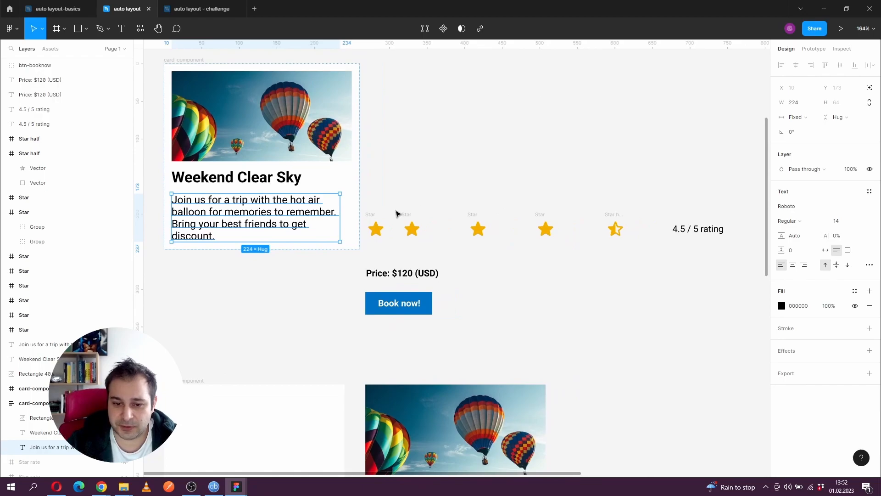
pyautogui.moveTo(413, 218); pyautogui.dragTo(403, 218)
pyautogui.click(642, 224)
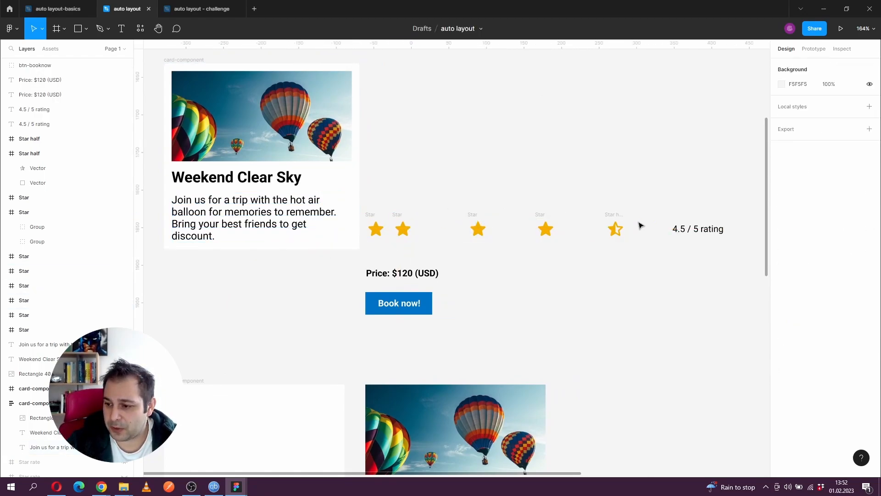
pyautogui.moveTo(733, 207); pyautogui.dragTo(371, 251)
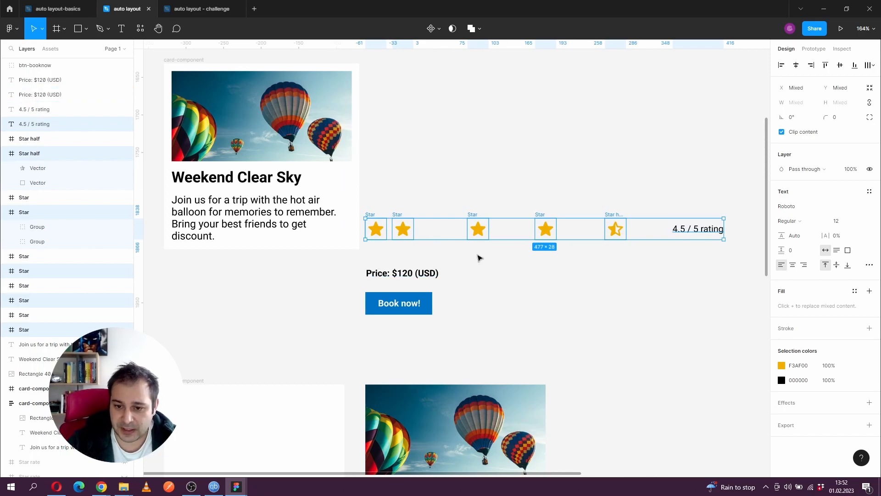
pyautogui.hotkey('ctrl', 'g')
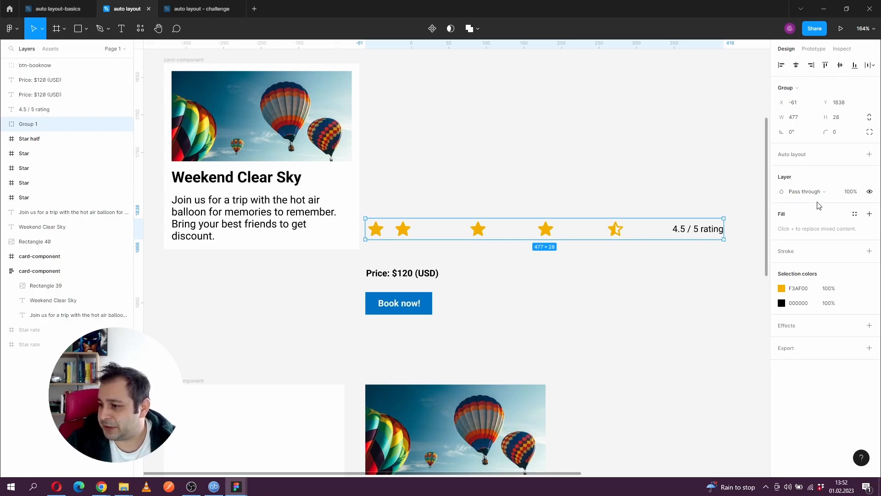
pyautogui.click(869, 155)
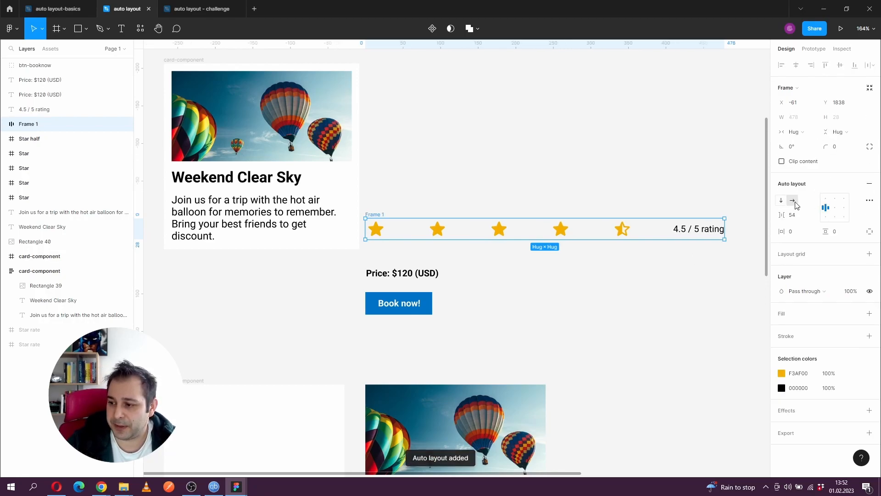
# - Set the rating row's item spacing to 0 and place the row in the card between the title and the description
pyautogui.click(796, 215)
pyautogui.write('0')
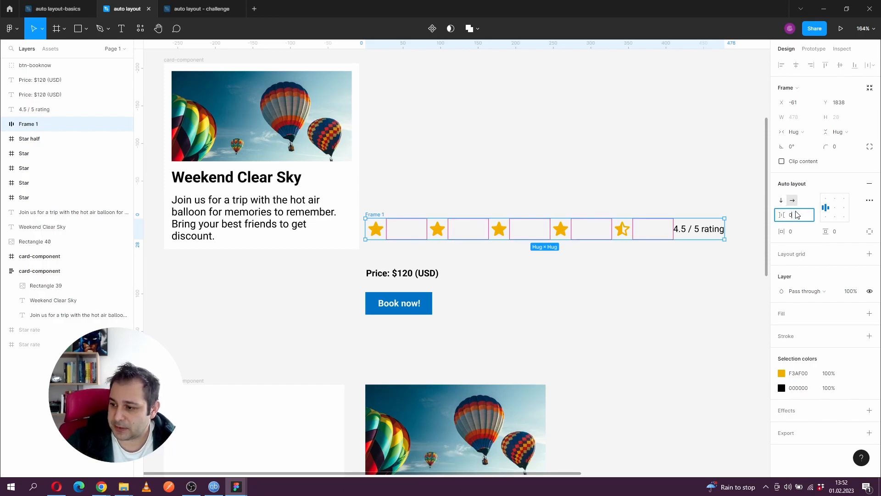
pyautogui.press('Return')
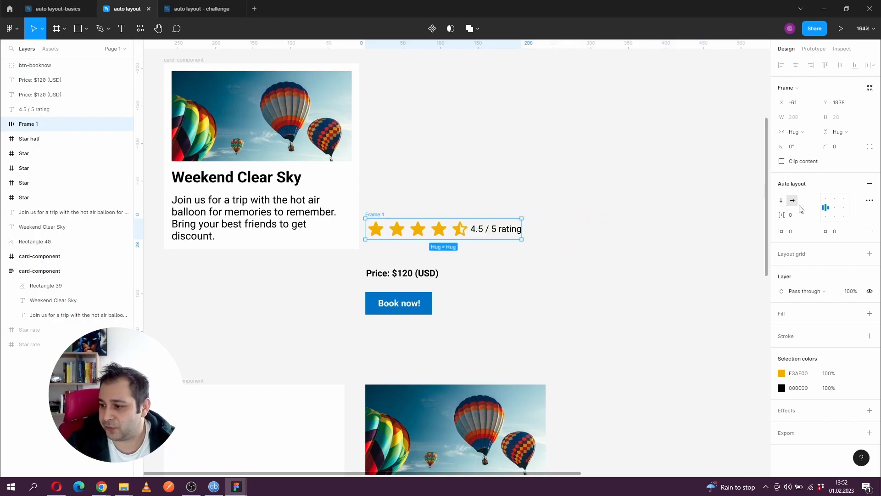
pyautogui.moveTo(375, 218); pyautogui.dragTo(195, 204)
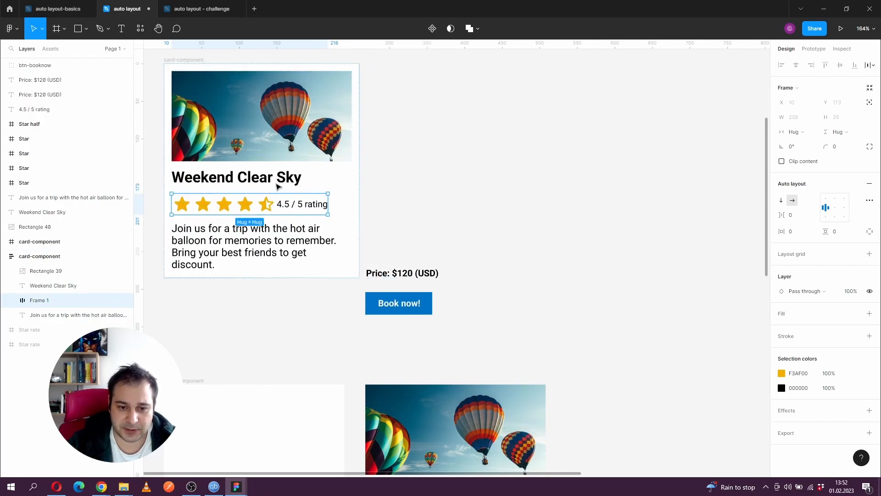
pyautogui.moveTo(252, 268); pyautogui.dragTo(282, 269)
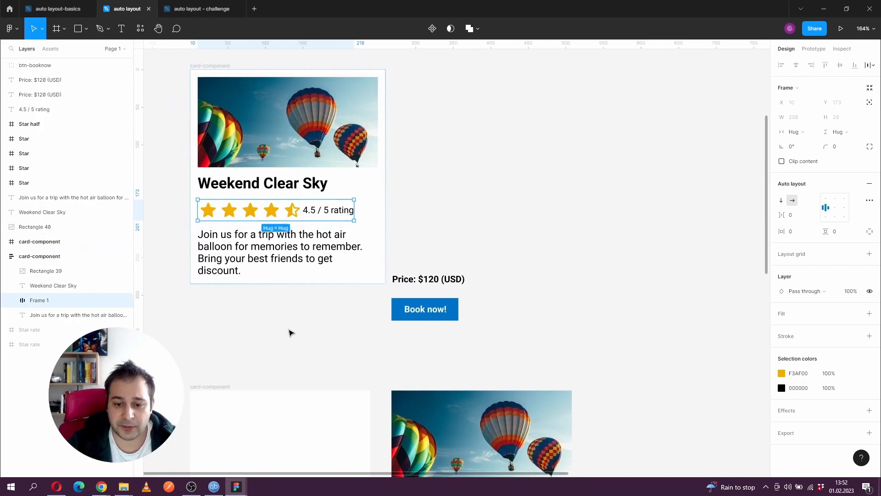
# - Move the "Price: $120 (USD)" text below the card, to the left of and level with the Book now! button
pyautogui.moveTo(289, 330); pyautogui.dragTo(308, 330)
pyautogui.moveTo(413, 284); pyautogui.dragTo(330, 314)
pyautogui.click(307, 342)
pyautogui.moveTo(251, 303); pyautogui.dragTo(517, 344)
pyautogui.click(517, 345)
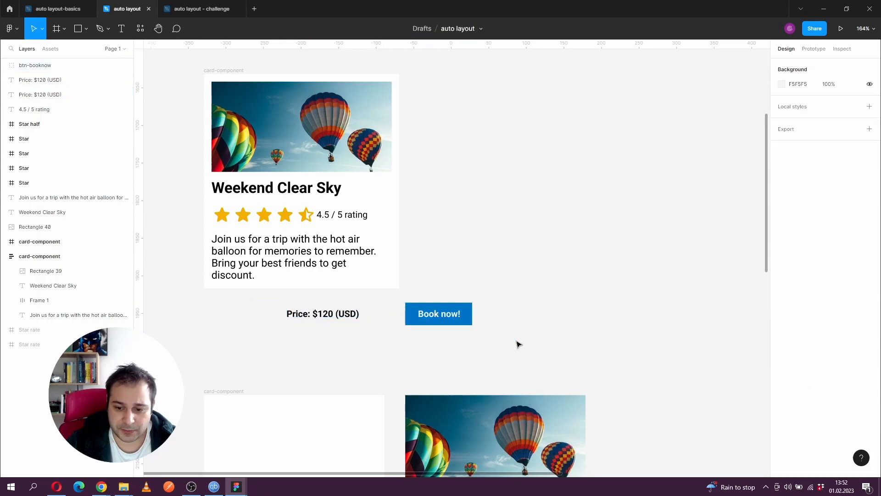
# - Combine the price text and Book now! button in an auto layout row and place it below the card's description
pyautogui.click(349, 314)
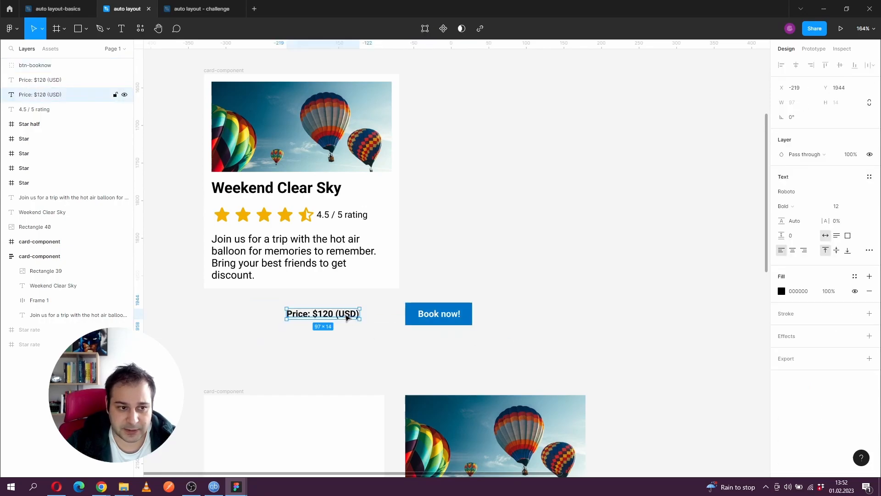
pyautogui.click(426, 320)
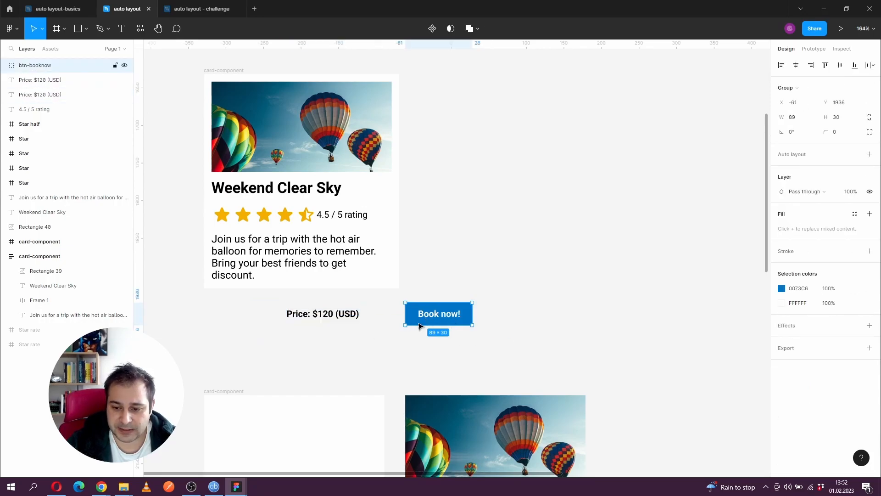
pyautogui.click(396, 321)
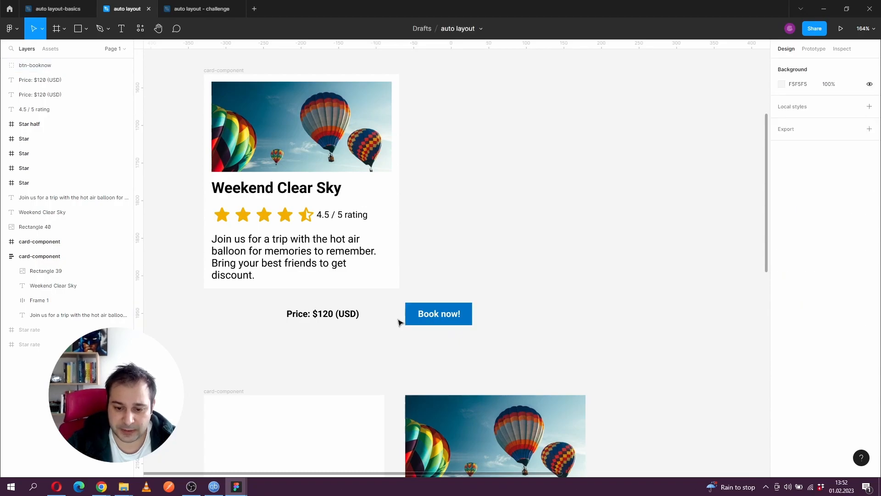
pyautogui.moveTo(254, 301); pyautogui.dragTo(505, 349)
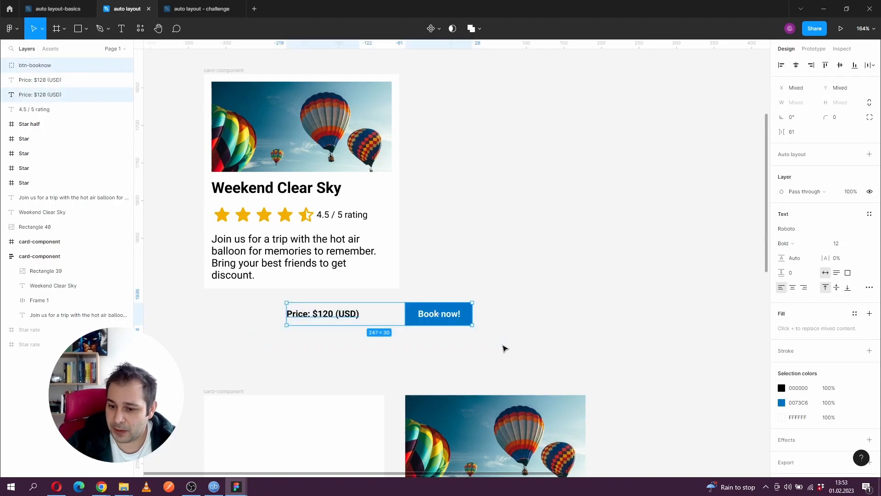
pyautogui.click(869, 155)
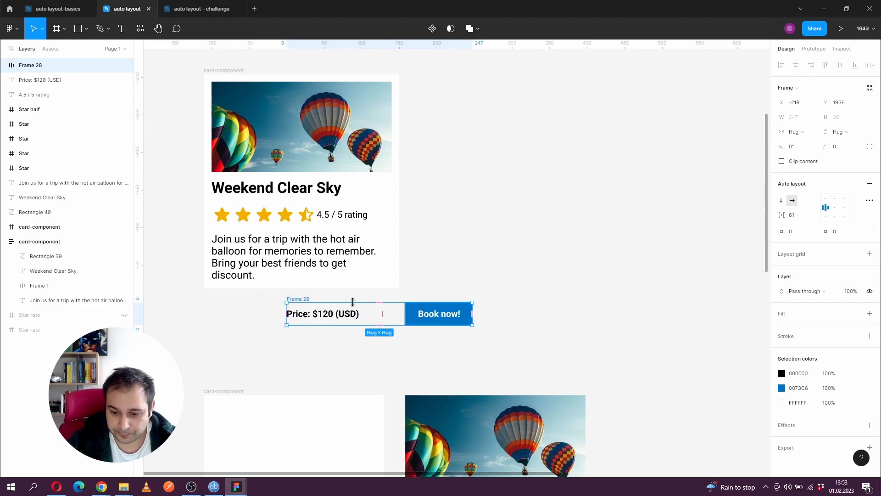
pyautogui.moveTo(310, 312); pyautogui.dragTo(294, 289)
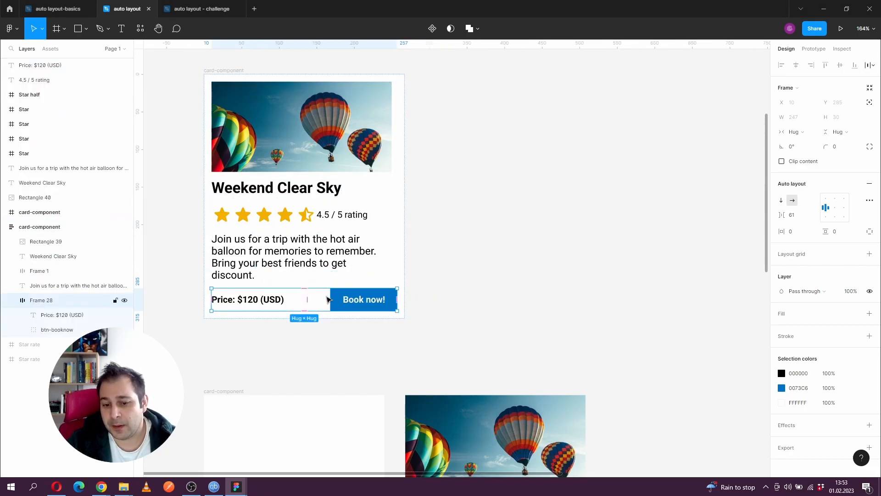
# - Enlarge the card-component frame that holds the assembled card to about 314 × 360
pyautogui.click(223, 71)
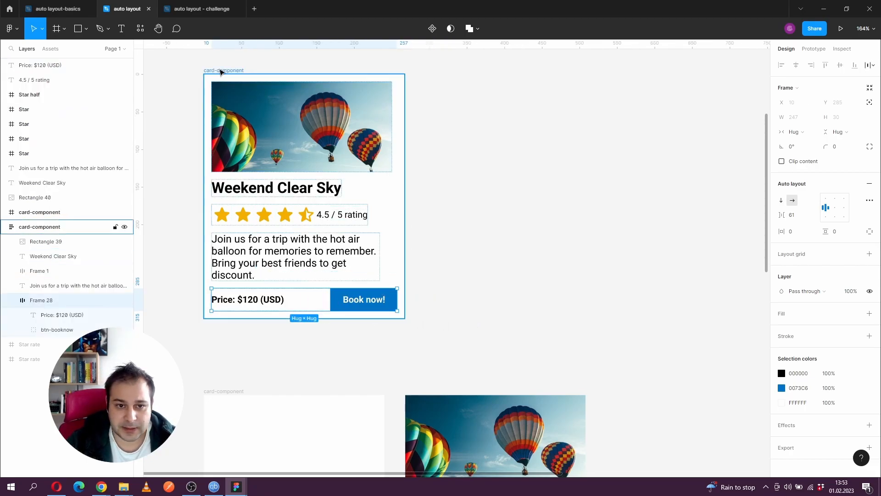
pyautogui.hotkey('shift', 'a')
pyautogui.moveTo(406, 310); pyautogui.dragTo(441, 337)
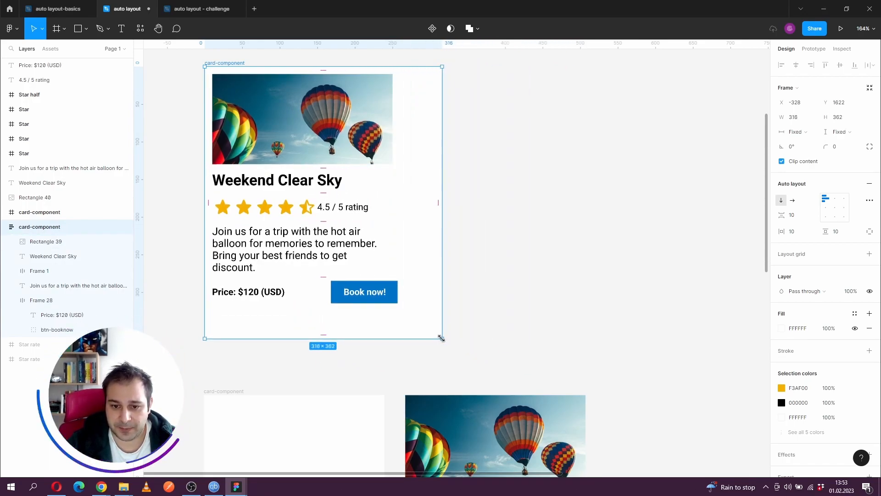
# - Set the horizontal resizing of the card's balloon image and "Weekend Clear Sky" title to Fill container
pyautogui.click(355, 132)
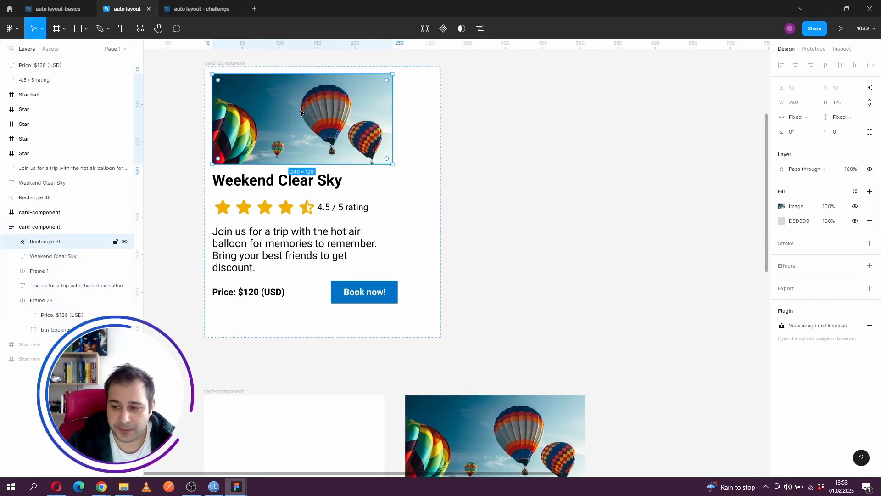
pyautogui.click(815, 117)
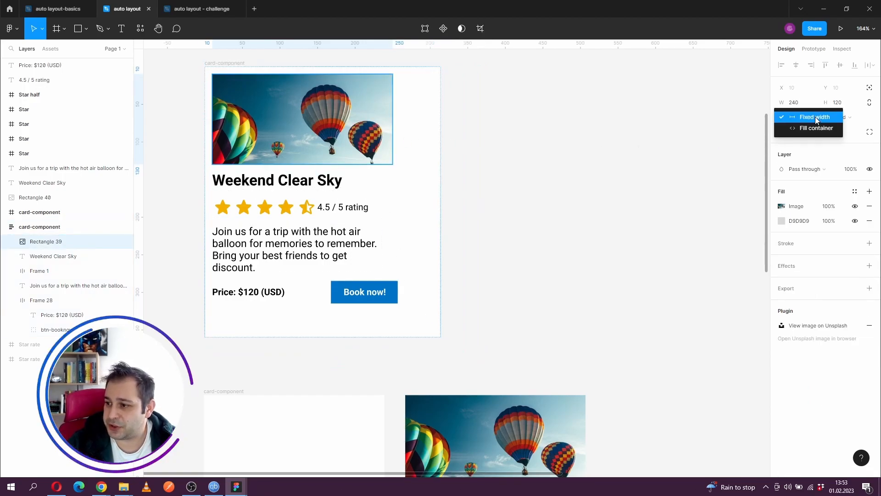
pyautogui.click(813, 128)
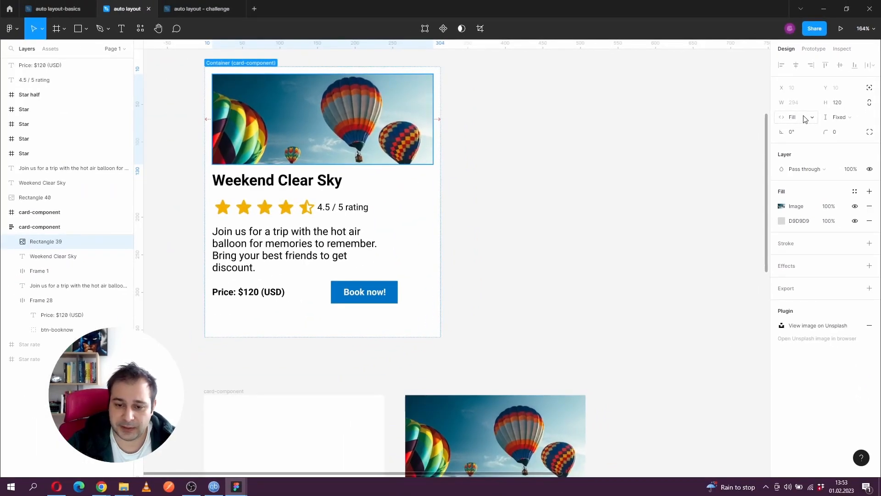
pyautogui.click(333, 180)
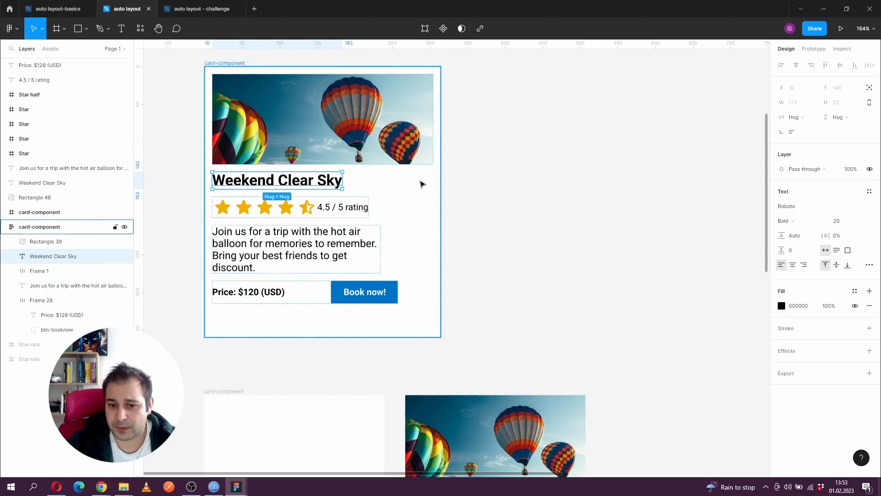
pyautogui.click(801, 118)
pyautogui.click(803, 128)
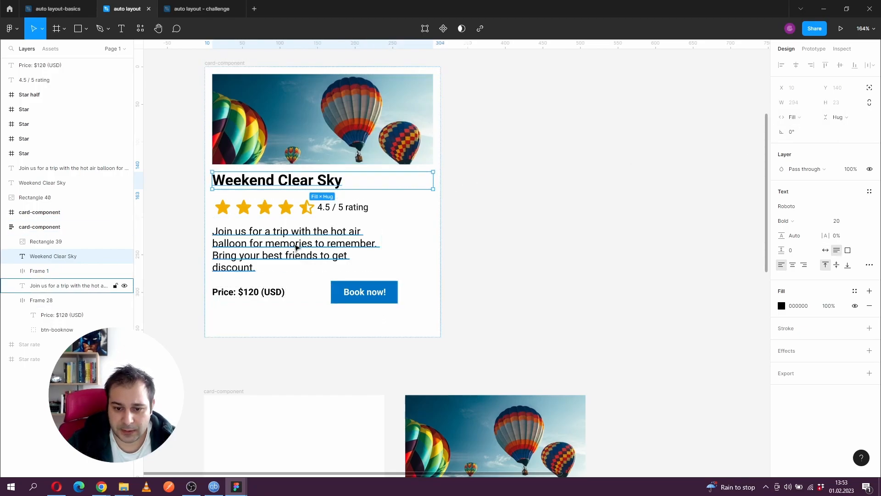
# - Set the horizontal resizing of the card's description text to Fill container
pyautogui.click(296, 247)
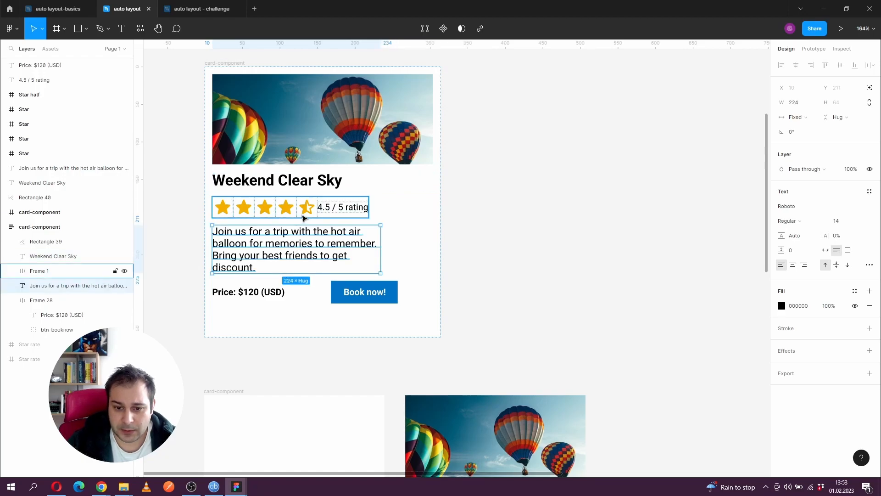
pyautogui.click(304, 215)
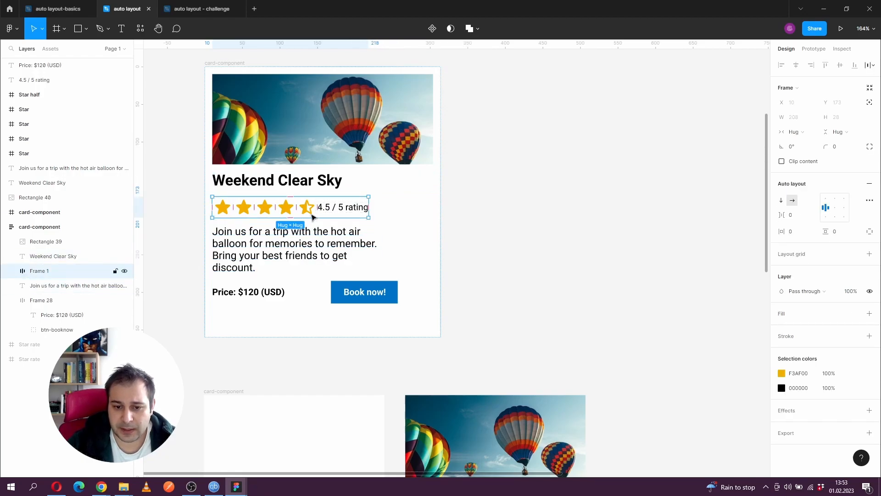
pyautogui.click(309, 246)
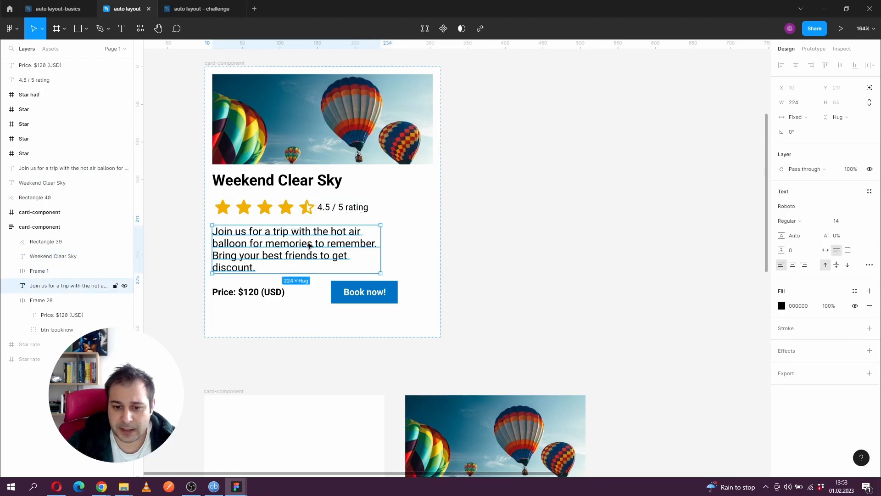
pyautogui.click(806, 118)
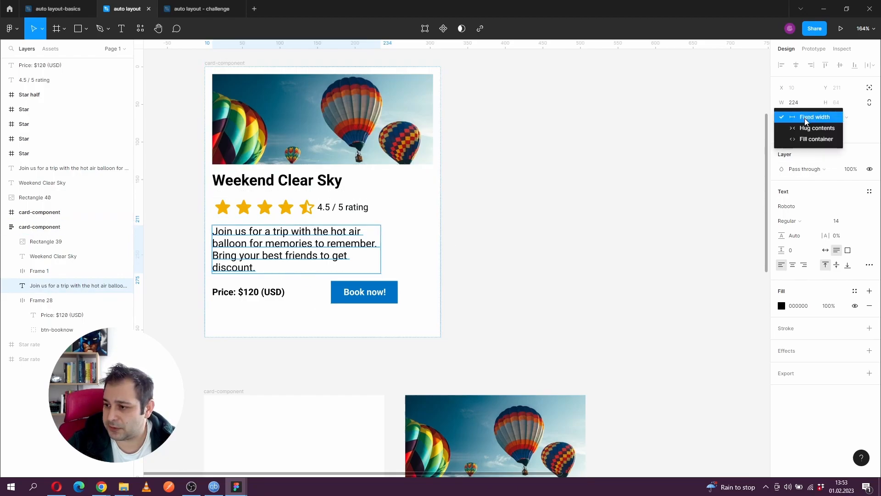
pyautogui.click(809, 140)
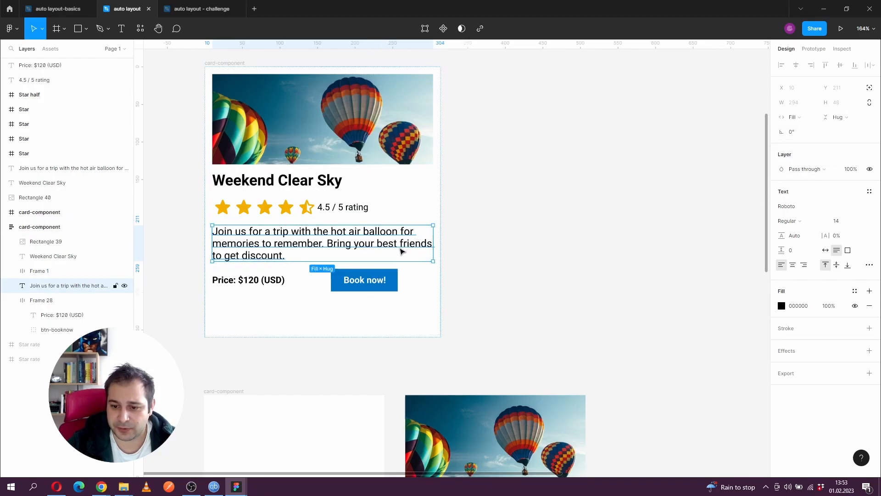
# - Resize the card to about 286 × 380 and set the description's vertical resizing to Fill container
pyautogui.click(422, 333)
pyautogui.moveTo(440, 336); pyautogui.dragTo(418, 351)
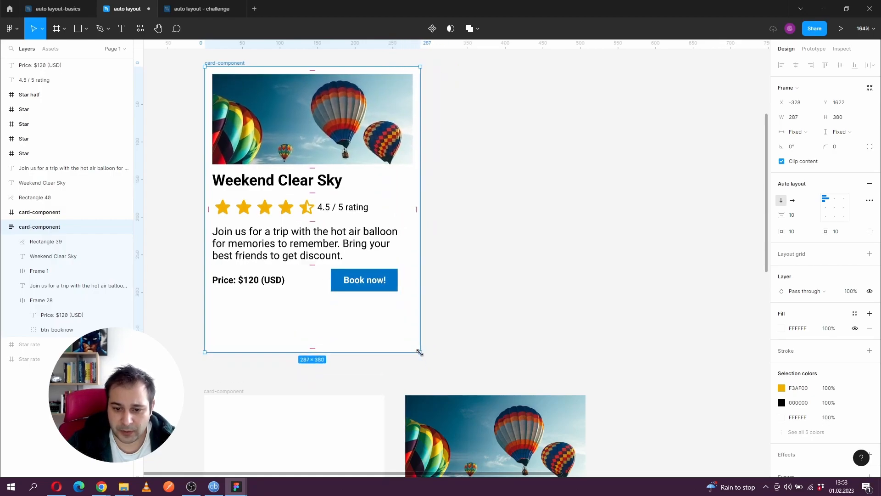
pyautogui.click(303, 256)
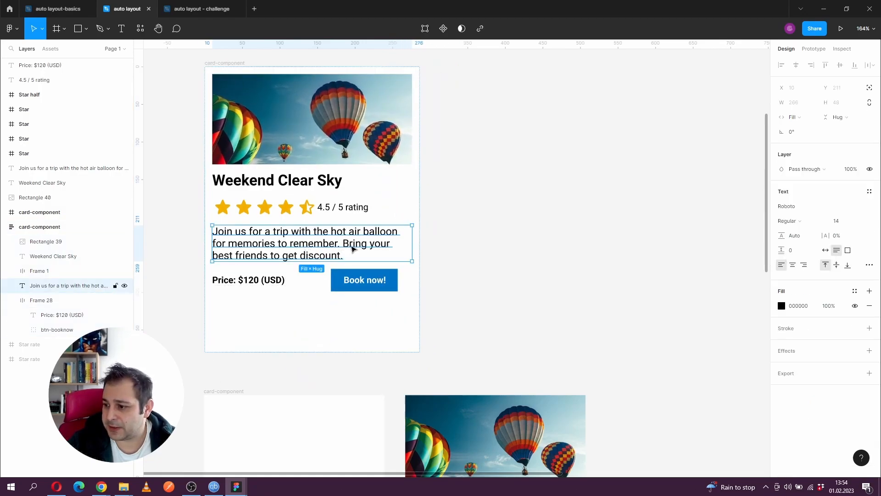
pyautogui.click(839, 118)
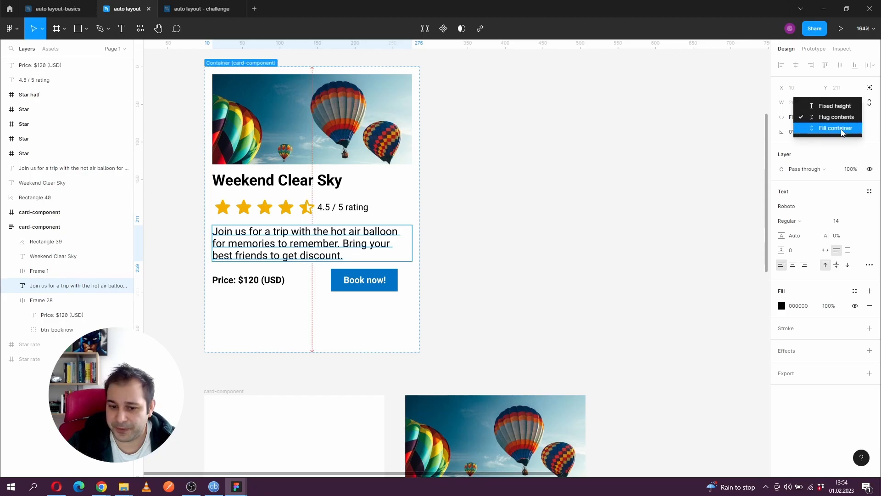
pyautogui.click(842, 132)
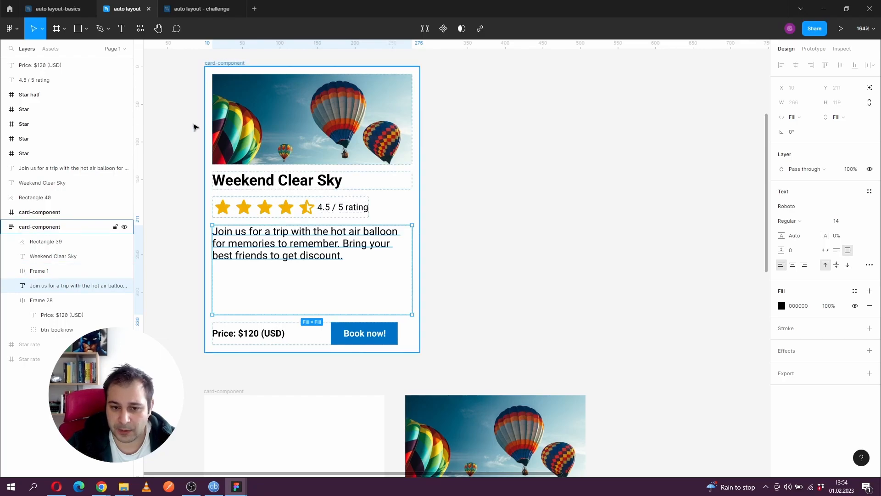
# - Test the card's responsiveness by shrinking it to about 281 × 359 and enlarging it to about 344 × 373
pyautogui.click(220, 65)
pyautogui.moveTo(419, 350)
pyautogui.mouseDown()
pyautogui.moveTo(381, 316)
pyautogui.moveTo(456, 334)
pyautogui.moveTo(423, 347)
pyautogui.moveTo(393, 338)
pyautogui.moveTo(409, 347)
pyautogui.moveTo(404, 328)
pyautogui.moveTo(401, 364)
pyautogui.moveTo(398, 330)
pyautogui.moveTo(451, 349)
pyautogui.moveTo(350, 349)
pyautogui.moveTo(356, 366)
pyautogui.moveTo(404, 360)
pyautogui.moveTo(415, 336)
pyautogui.mouseUp()
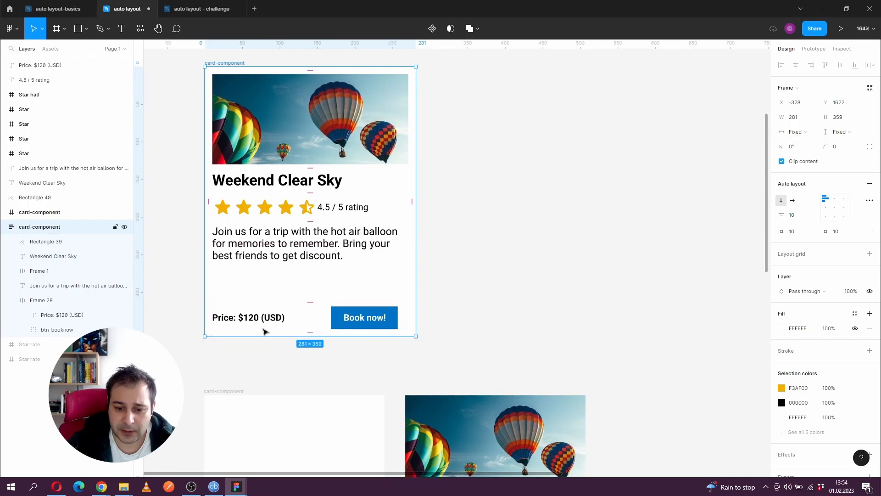
pyautogui.click(265, 321)
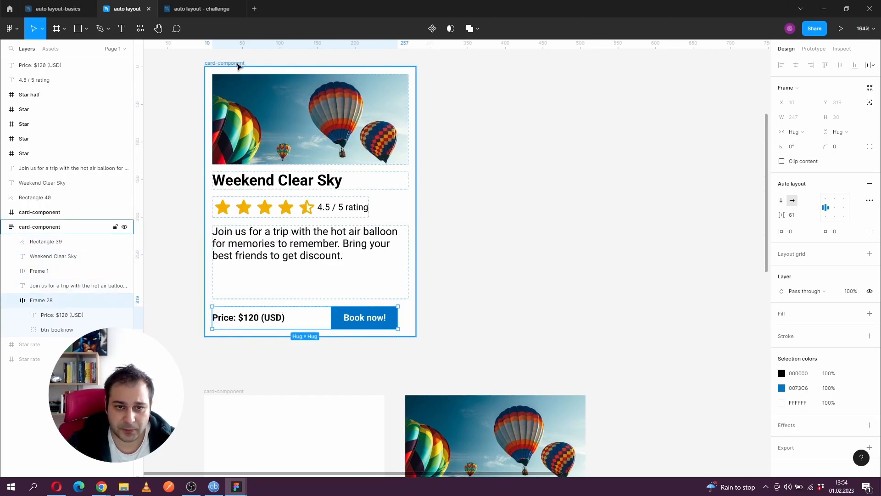
pyautogui.click(238, 64)
pyautogui.moveTo(415, 336); pyautogui.dragTo(463, 348)
# - Set the price and Book now! row's spacing mode to Space between and its horizontal resizing to Fill container
pyautogui.click(265, 330)
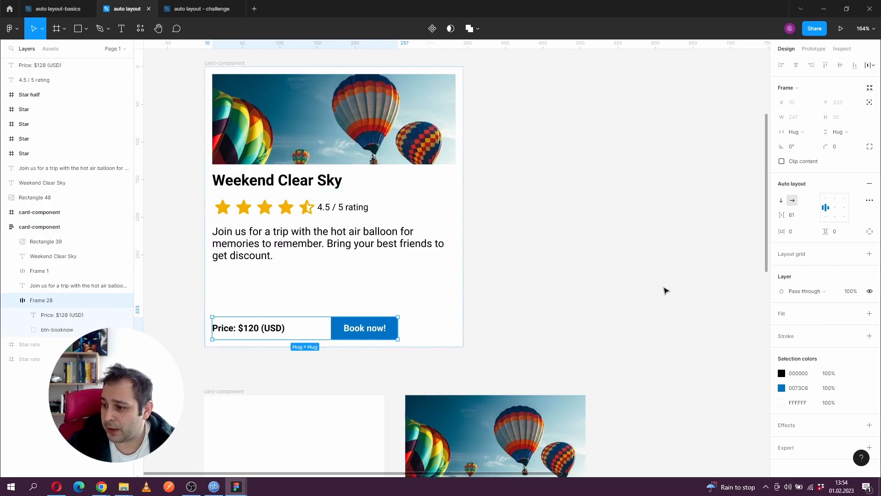
pyautogui.click(869, 202)
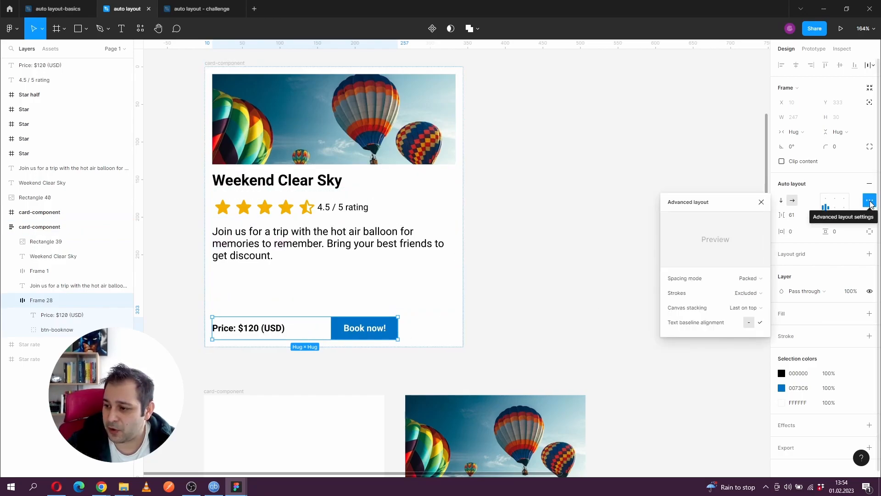
pyautogui.click(758, 279)
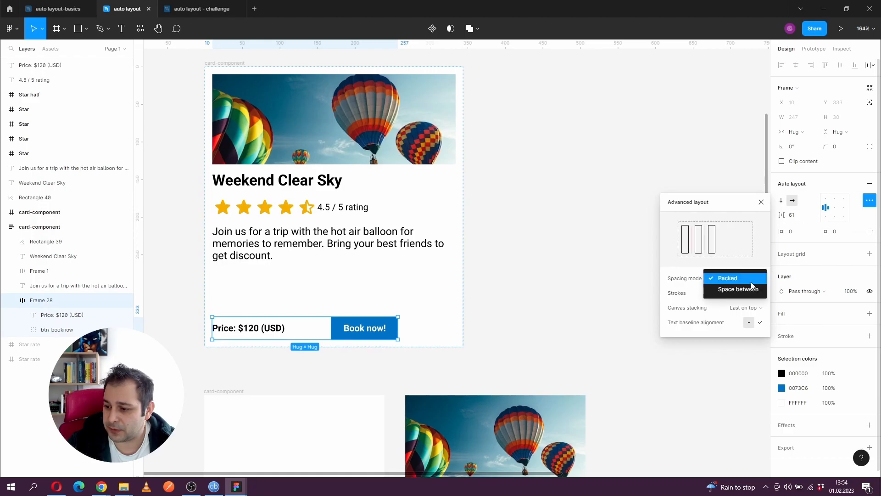
pyautogui.click(751, 289)
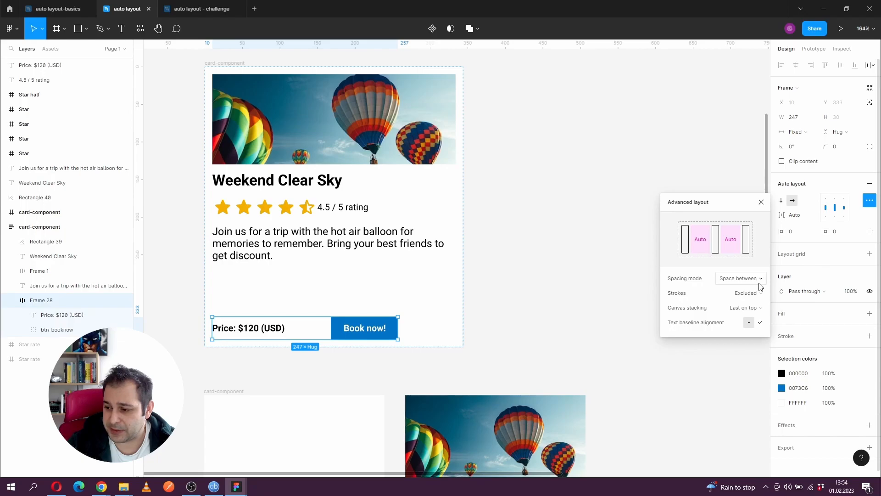
pyautogui.click(760, 202)
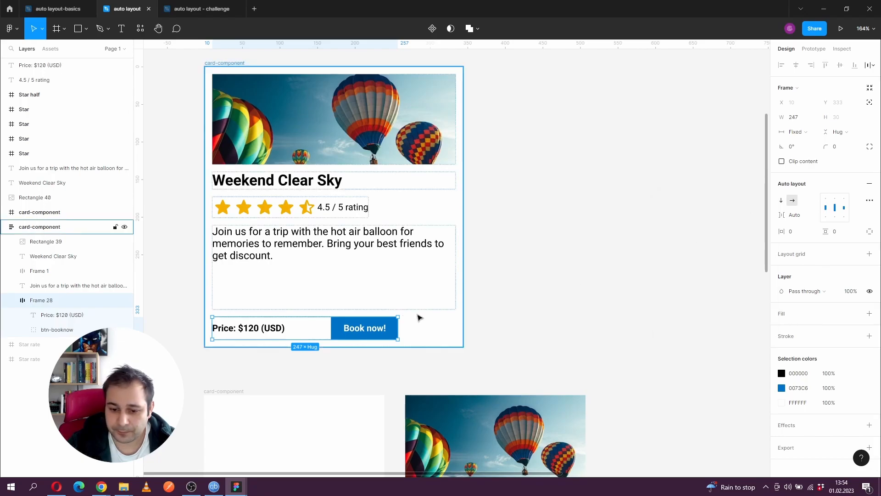
pyautogui.click(810, 134)
pyautogui.click(811, 154)
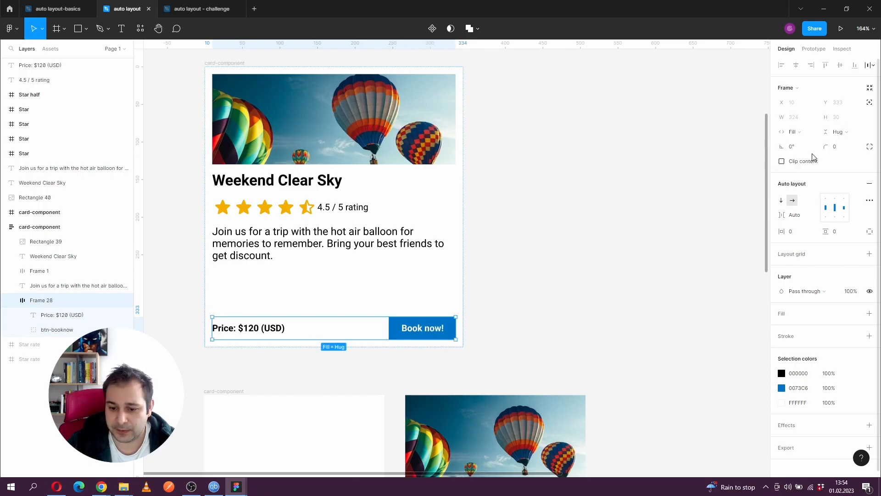
# - Shrink the card and reorder its contents so the title sits above the image and the rating row between image and description
pyautogui.click(235, 69)
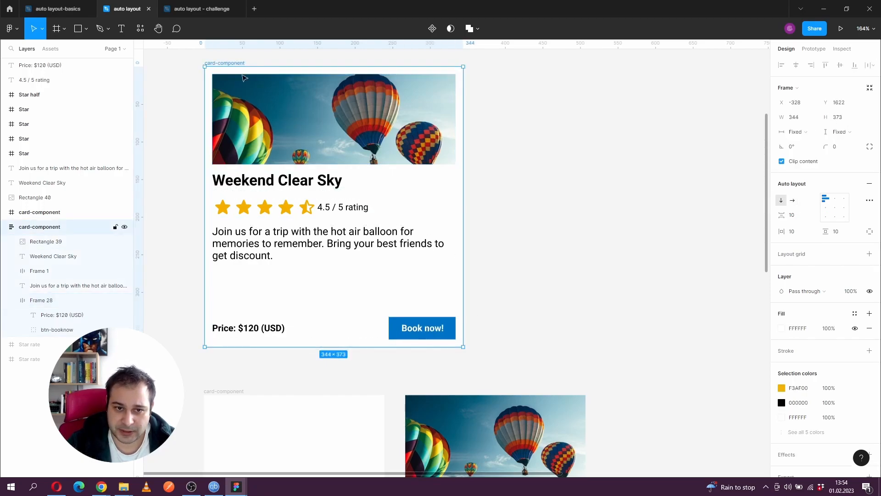
pyautogui.moveTo(463, 347); pyautogui.dragTo(412, 321)
pyautogui.moveTo(278, 243); pyautogui.dragTo(277, 82)
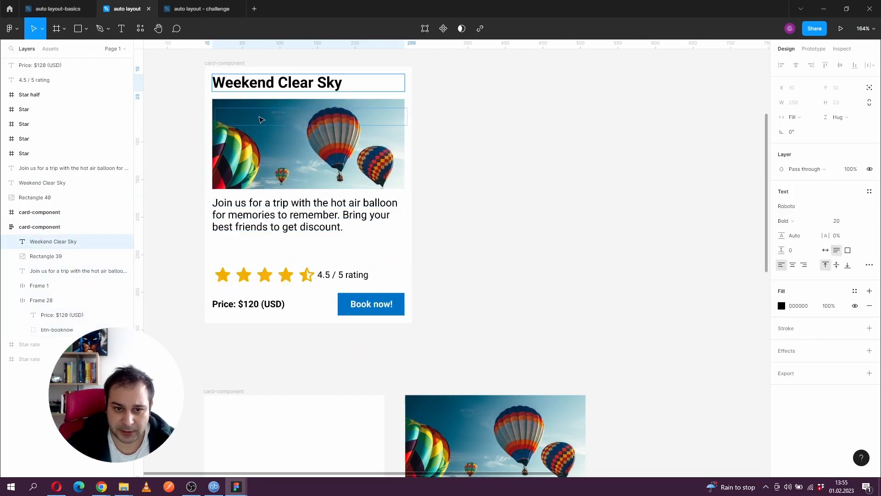
pyautogui.moveTo(270, 275); pyautogui.dragTo(265, 204)
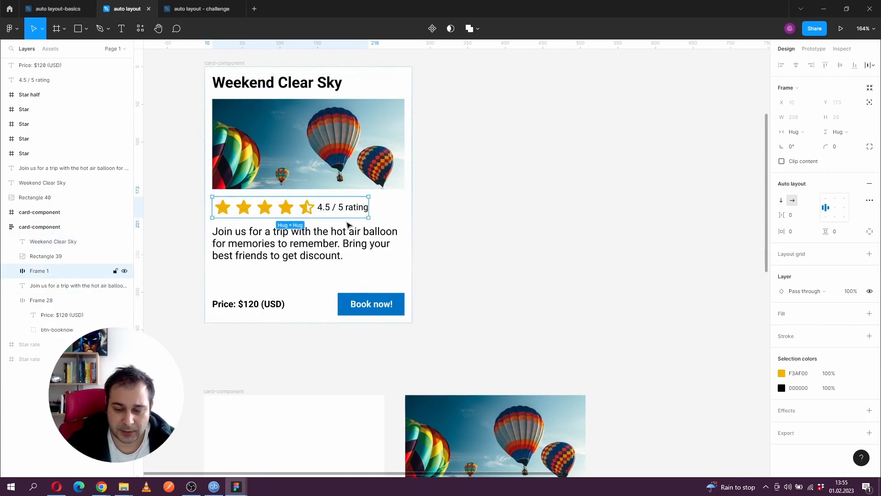
# - Apply horizontal auto layout to the empty card-component frame below and place the loose balloon image in it
pyautogui.click(444, 261)
pyautogui.scroll(-1, 471, 285)
pyautogui.moveTo(472, 286); pyautogui.dragTo(451, 189)
pyautogui.scroll(-1, 450, 189)
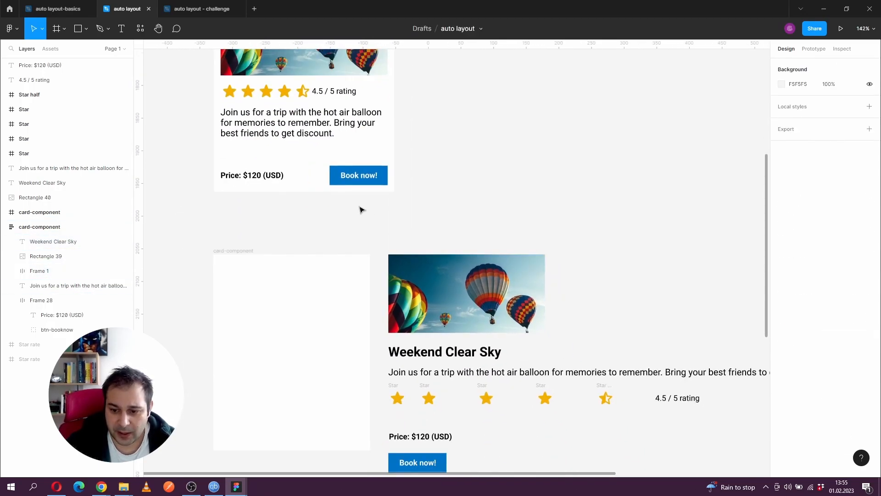
pyautogui.moveTo(358, 208); pyautogui.dragTo(359, 149)
pyautogui.moveTo(473, 167); pyautogui.dragTo(417, 159)
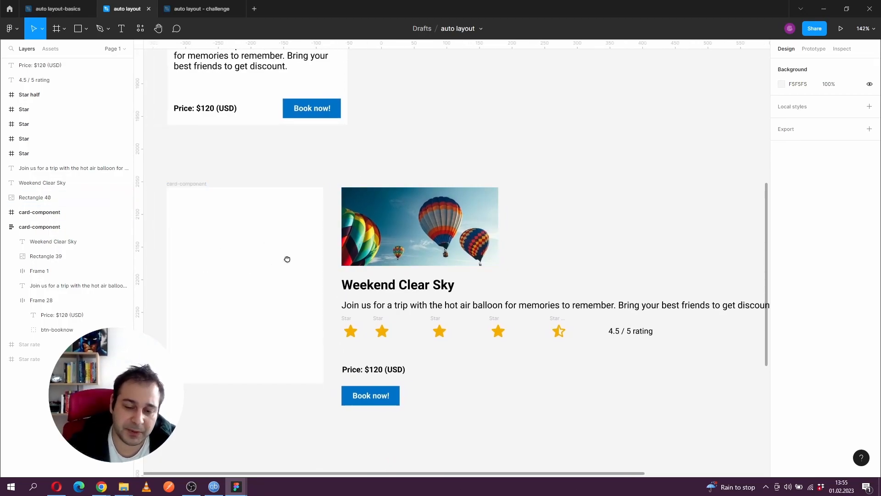
pyautogui.hscroll(-3, 289, 264)
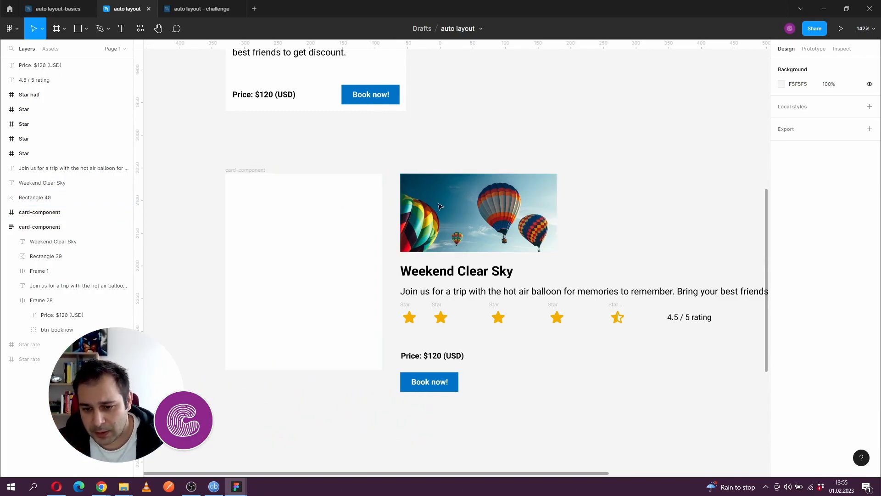
pyautogui.click(251, 177)
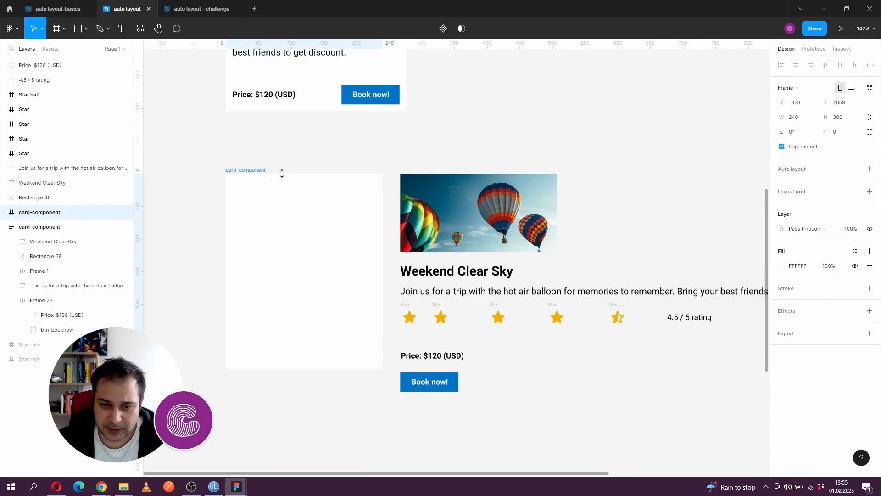
pyautogui.click(869, 170)
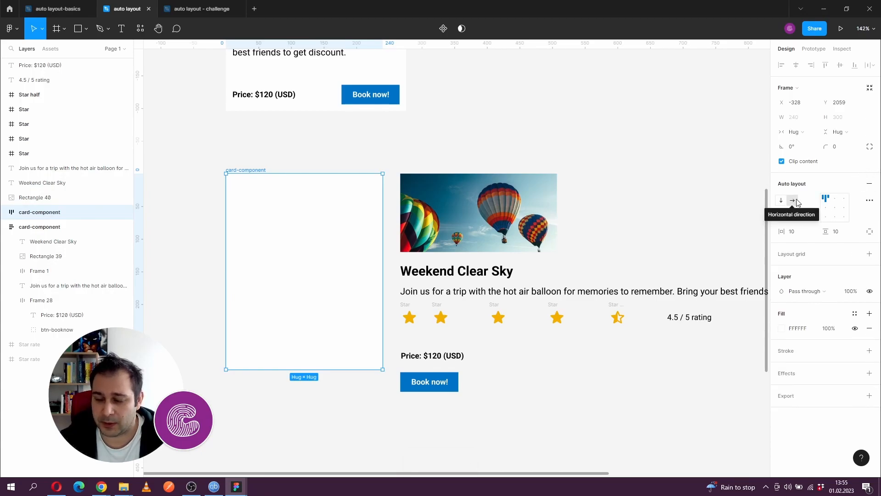
pyautogui.moveTo(523, 208); pyautogui.dragTo(366, 228)
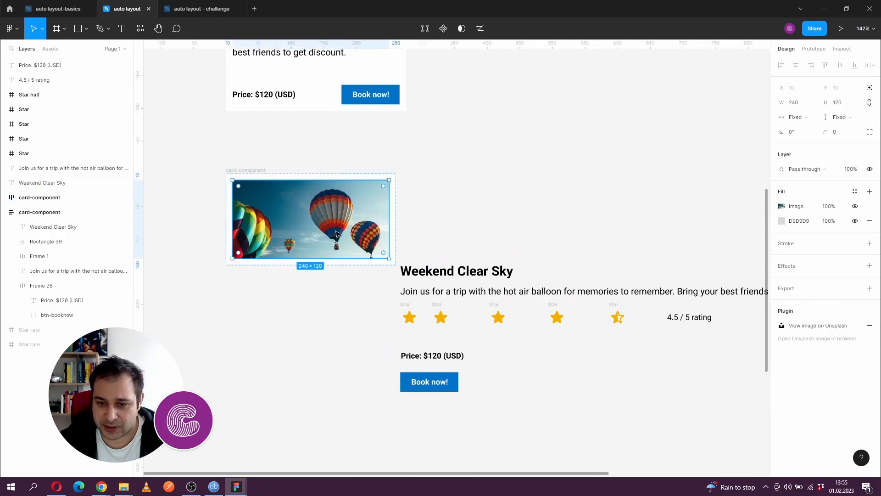
# - Place the loose title beside the balloon image in the second card and shift the loose price text slightly left
pyautogui.moveTo(410, 271)
pyautogui.mouseDown()
pyautogui.moveTo(409, 210)
pyautogui.moveTo(386, 207)
pyautogui.mouseUp()
pyautogui.moveTo(432, 356)
pyautogui.mouseDown()
pyautogui.moveTo(508, 200)
pyautogui.moveTo(551, 186)
pyautogui.moveTo(435, 354)
pyautogui.moveTo(423, 353)
pyautogui.mouseUp()
pyautogui.moveTo(577, 214); pyautogui.dragTo(566, 205)
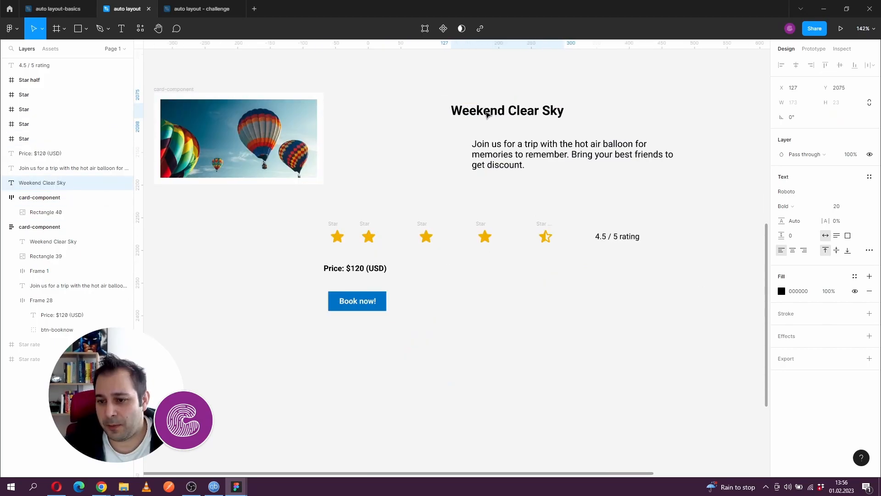
# - Move the title out of the second card and place the description directly beneath it, wrapped at about 314 px wide
pyautogui.moveTo(487, 111)
pyautogui.mouseDown()
pyautogui.moveTo(510, 133)
pyautogui.moveTo(494, 118)
pyautogui.mouseUp()
pyautogui.keyDown('shift'); pyautogui.click(484, 165); pyautogui.keyUp('shift')
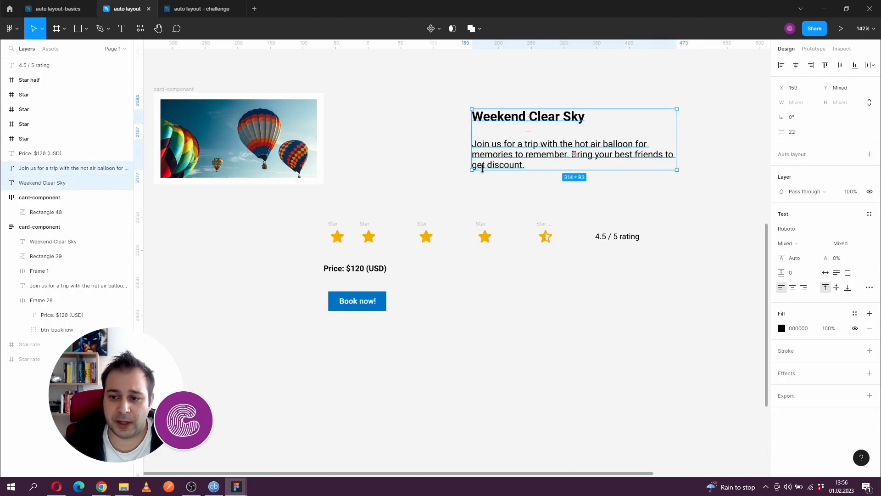
pyautogui.moveTo(490, 160); pyautogui.dragTo(463, 127)
pyautogui.click(458, 148)
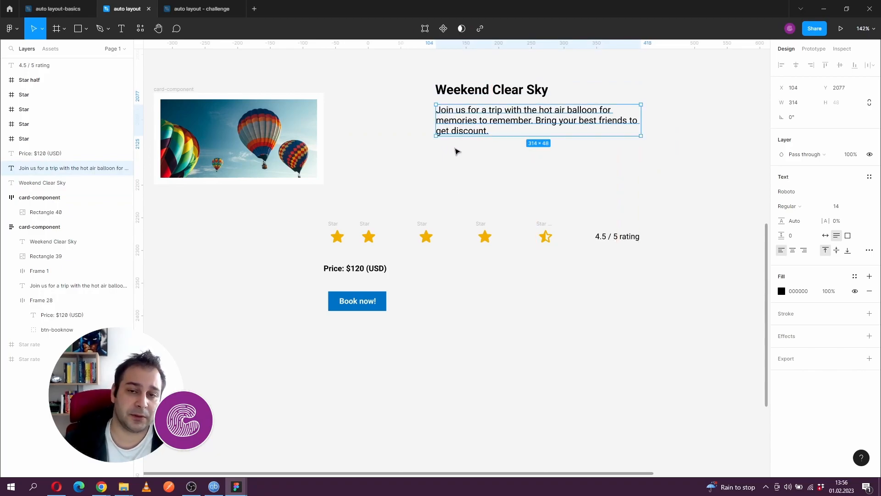
# - Combine the loose stars and rating text in a horizontal auto layout with 0 spacing and place the row beneath the description
pyautogui.moveTo(305, 211); pyautogui.dragTo(658, 254)
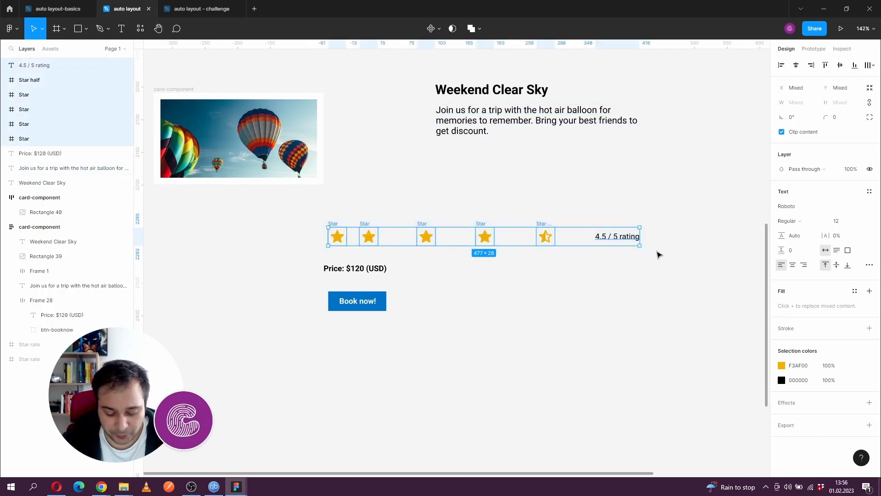
pyautogui.hotkey('ctrl', 'g')
pyautogui.click(867, 155)
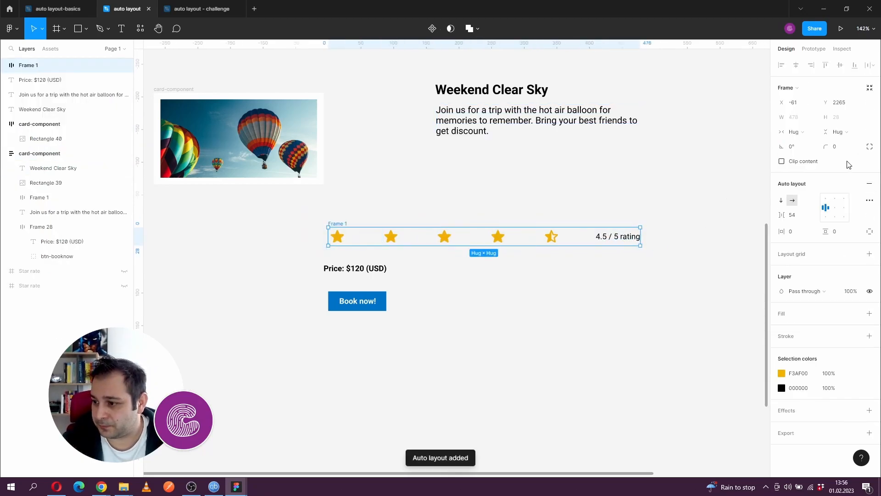
pyautogui.click(802, 216)
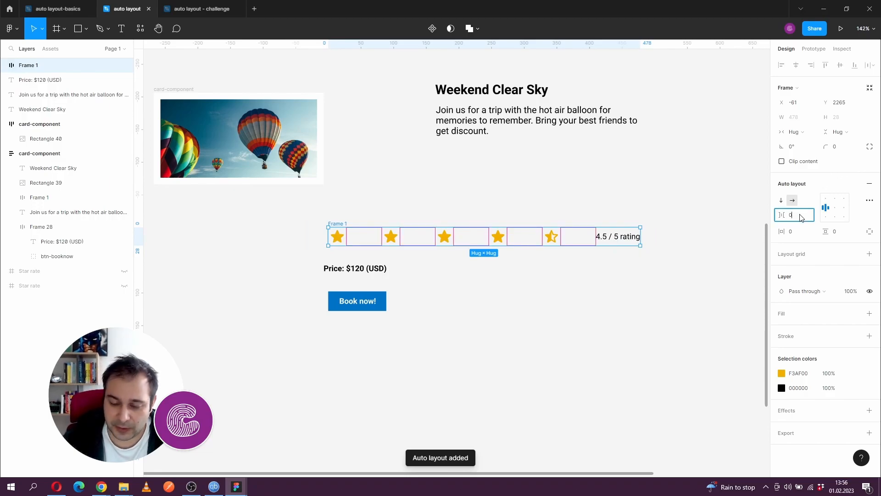
pyautogui.write('0')
pyautogui.press('Return')
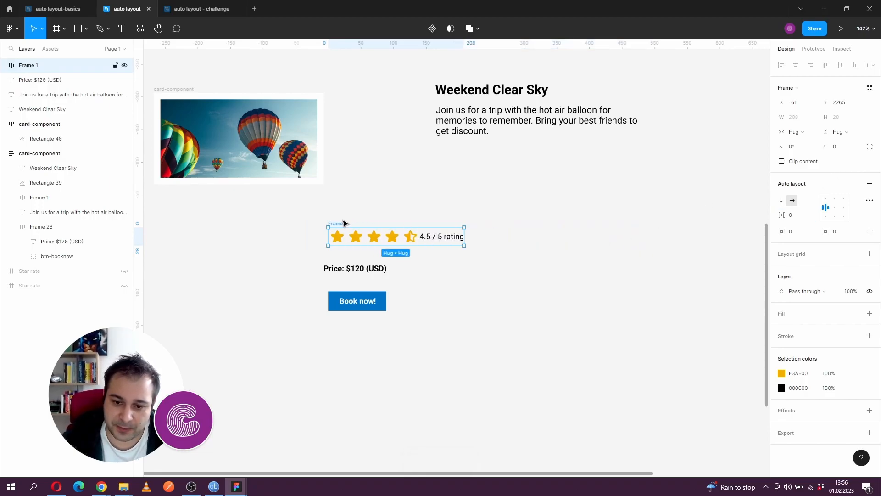
pyautogui.moveTo(338, 226); pyautogui.dragTo(455, 154)
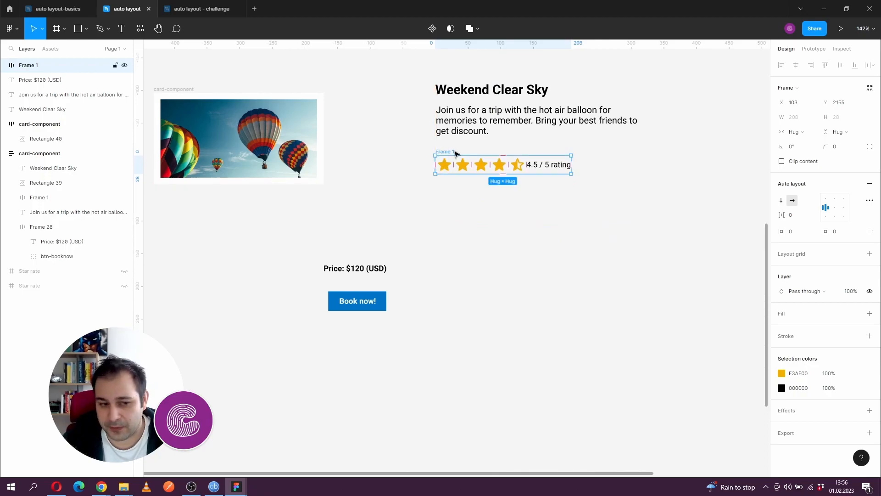
# - Place the loose price text beneath the rating row and the Book now! button beside it
pyautogui.moveTo(344, 276); pyautogui.dragTo(456, 205)
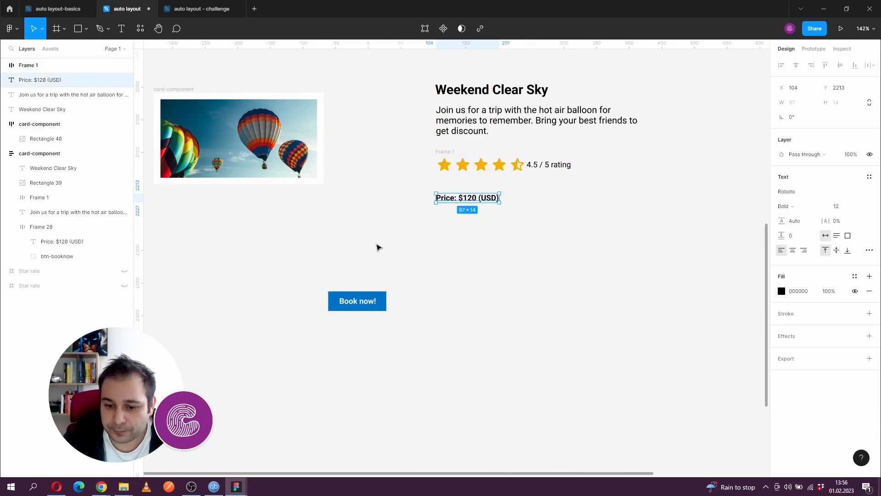
pyautogui.click(350, 298)
pyautogui.moveTo(351, 299); pyautogui.dragTo(552, 194)
pyautogui.click(465, 274)
# - Wrap the loose price text and Book now! button in a horizontal auto layout with spacing mode Space between
pyautogui.moveTo(417, 180); pyautogui.dragTo(643, 218)
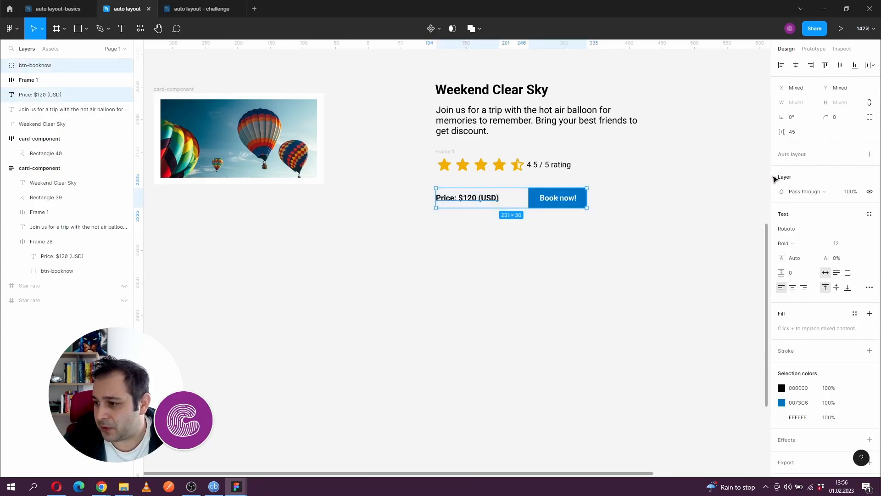
pyautogui.click(869, 154)
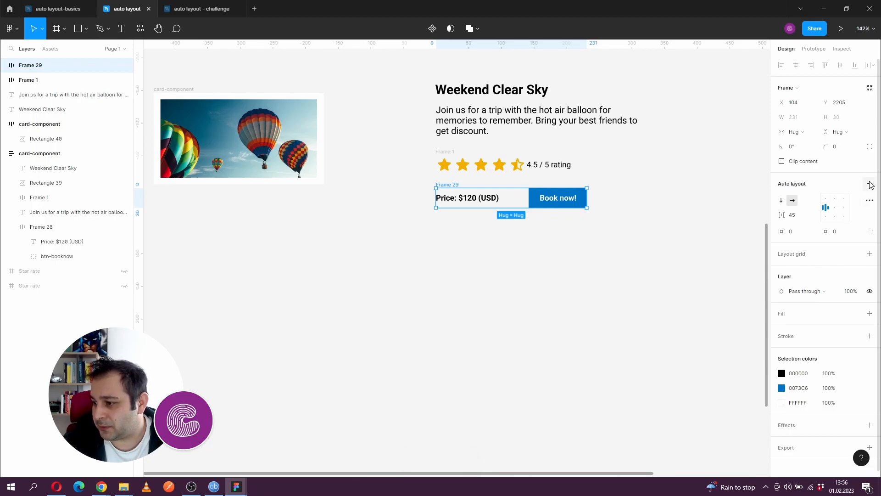
pyautogui.click(869, 200)
pyautogui.click(751, 278)
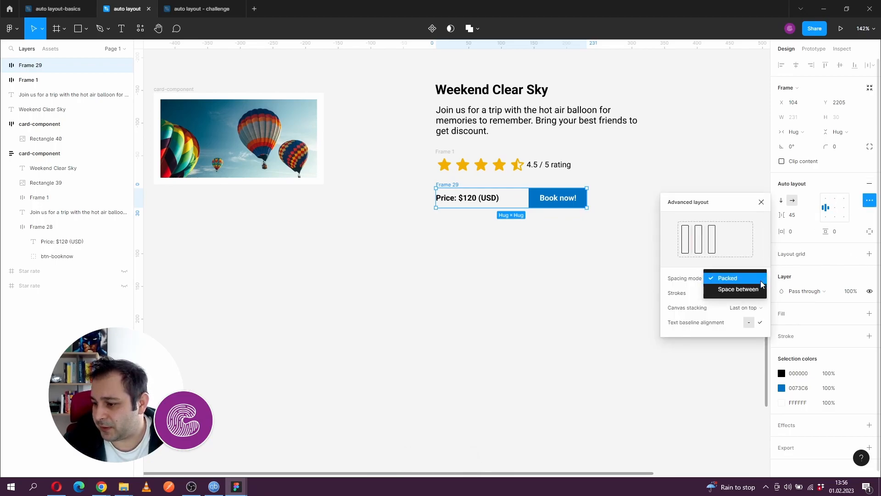
pyautogui.click(739, 290)
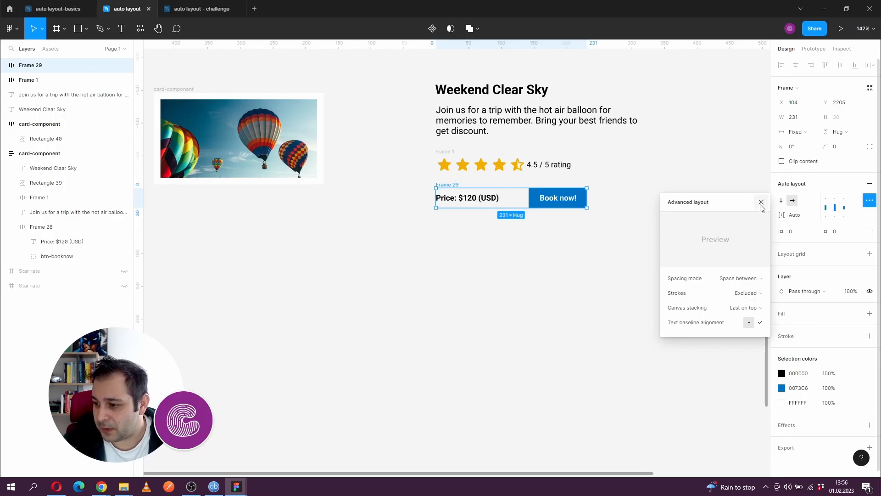
# - Try text baseline alignment on the price row and enlarge the price text to size 16 to test it
pyautogui.click(758, 324)
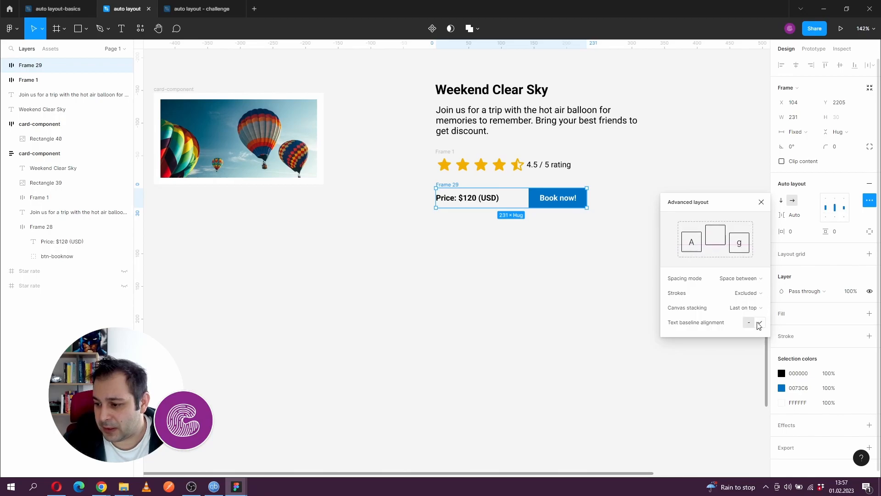
pyautogui.doubleClick(492, 205)
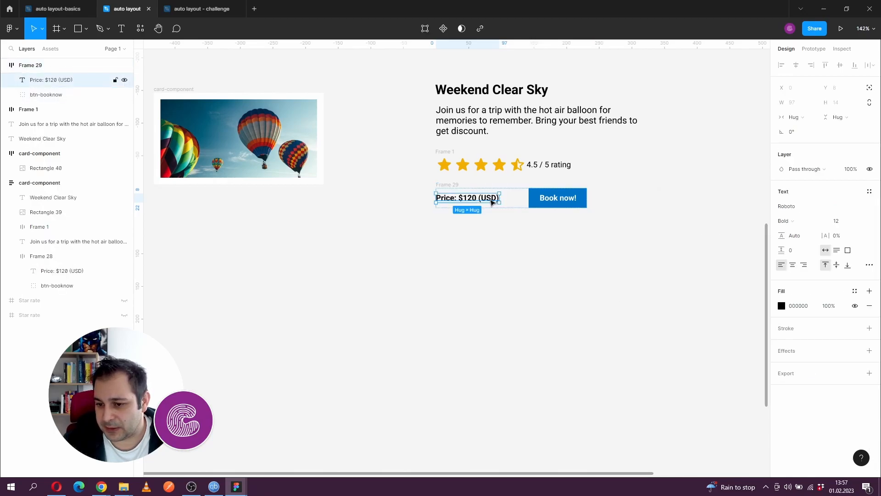
pyautogui.scroll(3, 490, 204)
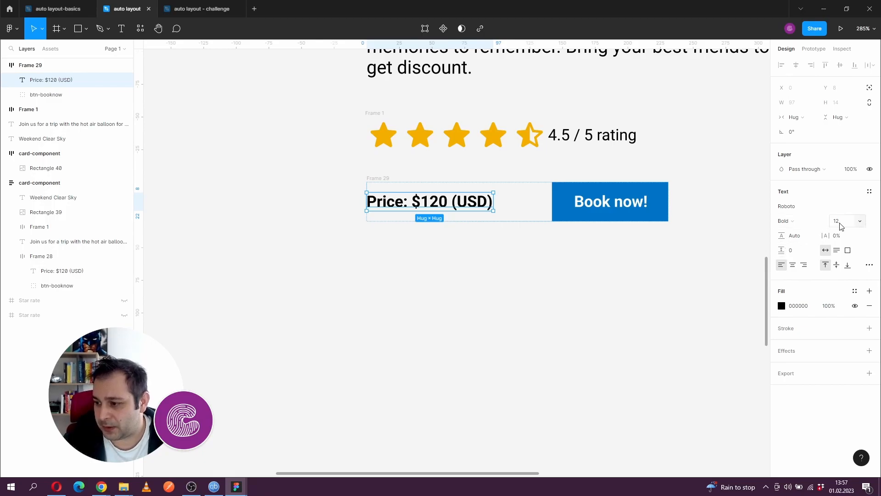
pyautogui.press('Up')
pyautogui.press('Up')
pyautogui.press('Up')
pyautogui.press('Up')
pyautogui.press('Up')
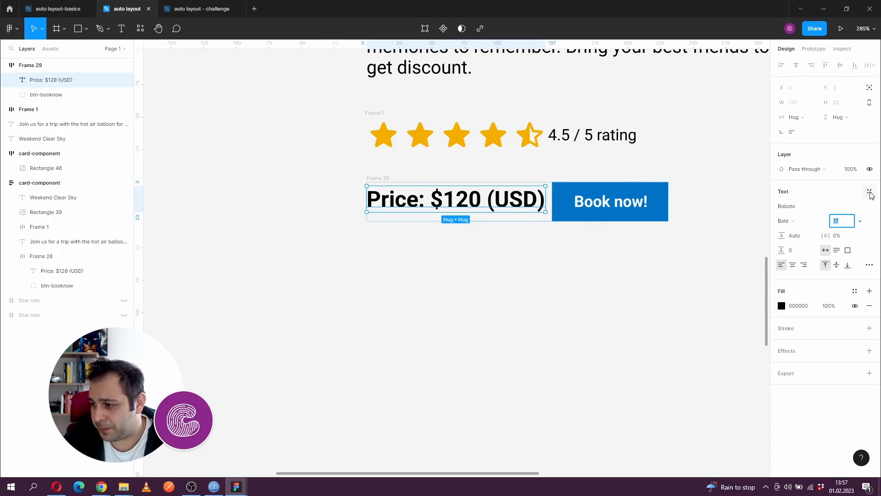
pyautogui.press('Up')
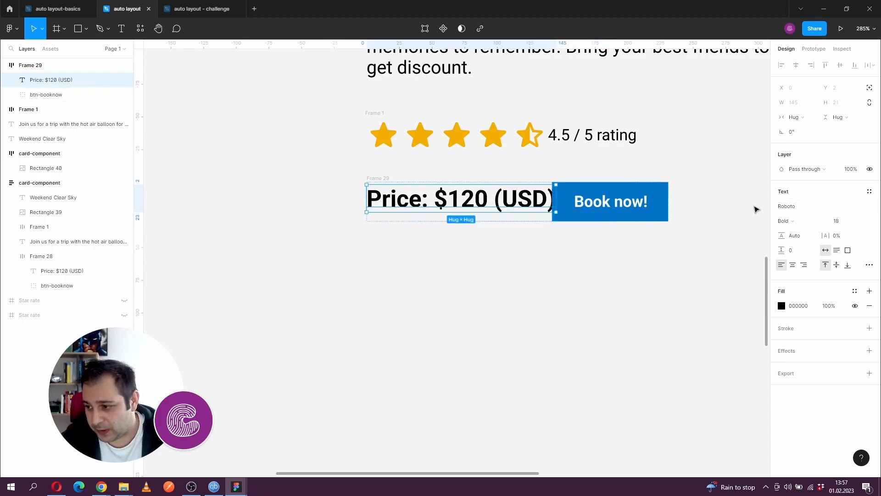
pyautogui.press('Down')
pyautogui.press('Down')
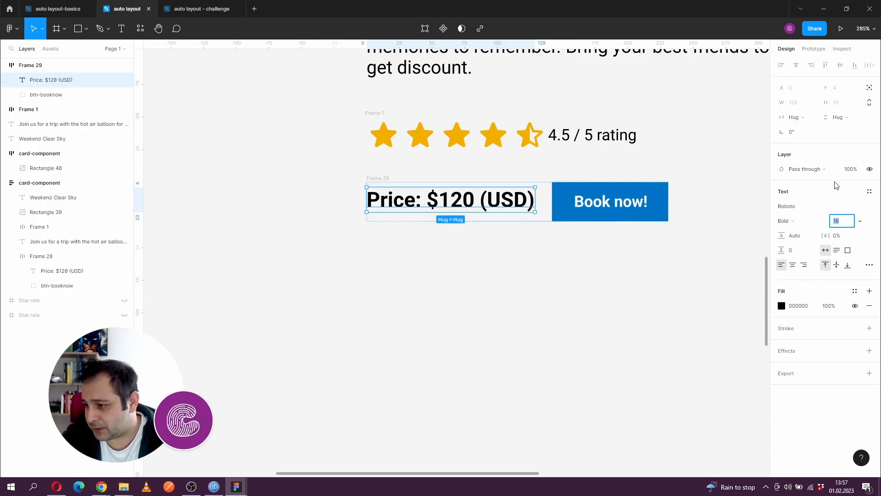
pyautogui.click(528, 232)
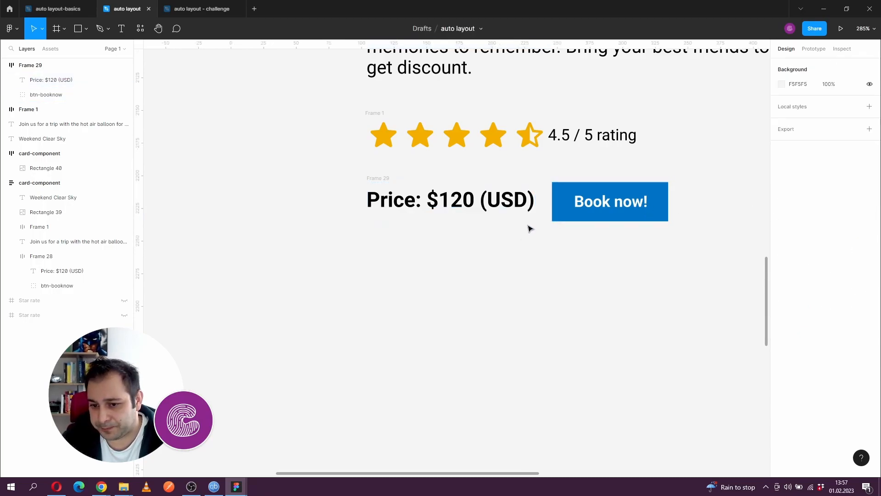
# - Turn off text baseline alignment for the price row and set the price text back to size 12
pyautogui.click(389, 179)
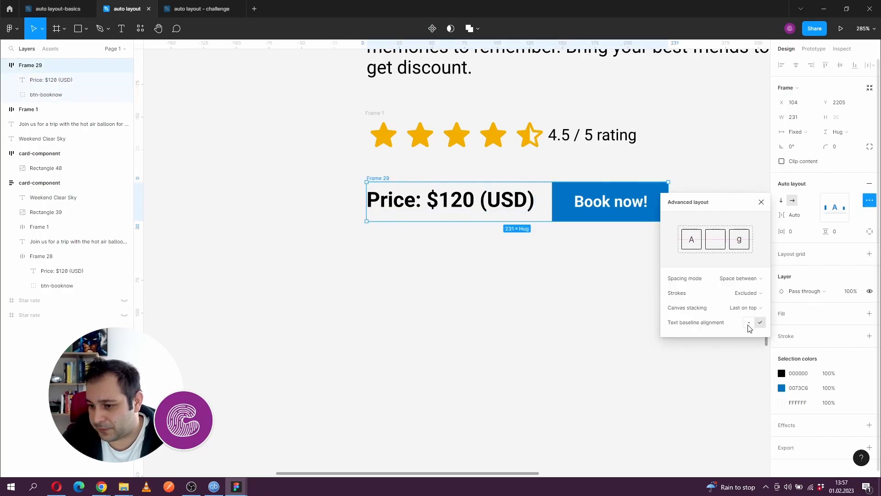
pyautogui.click(759, 323)
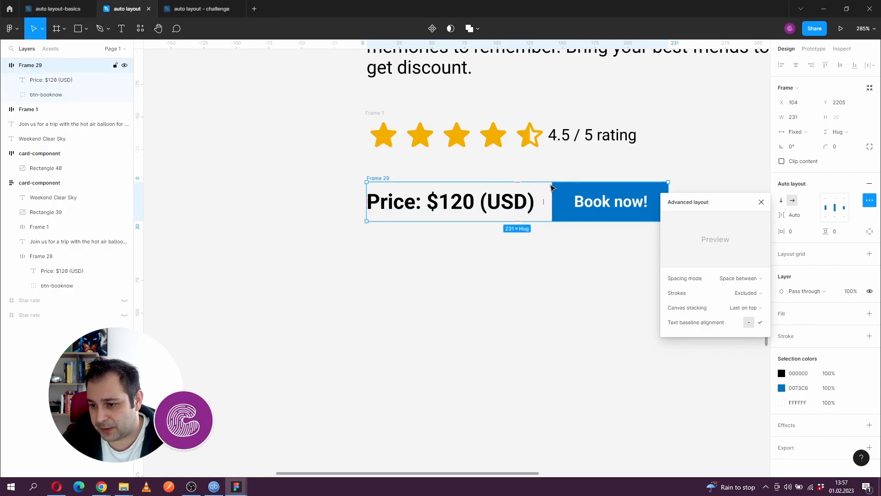
pyautogui.click(522, 200)
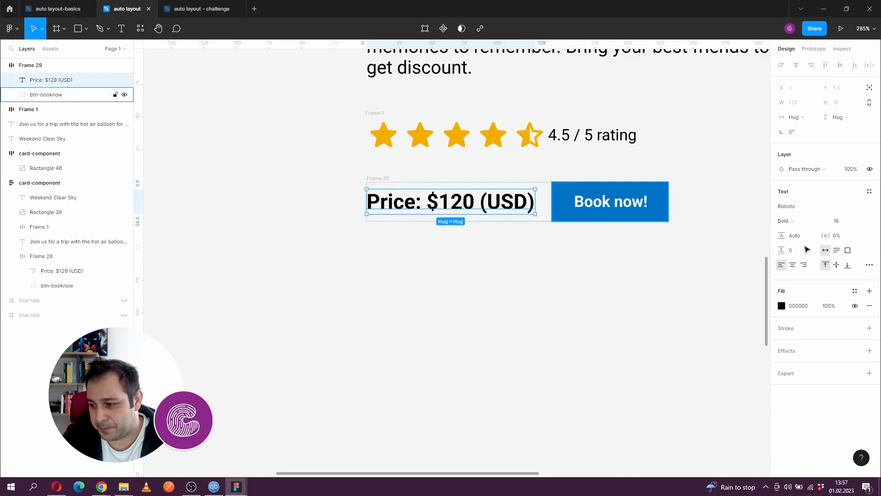
pyautogui.click(842, 221)
pyautogui.write('12')
pyautogui.press('Return')
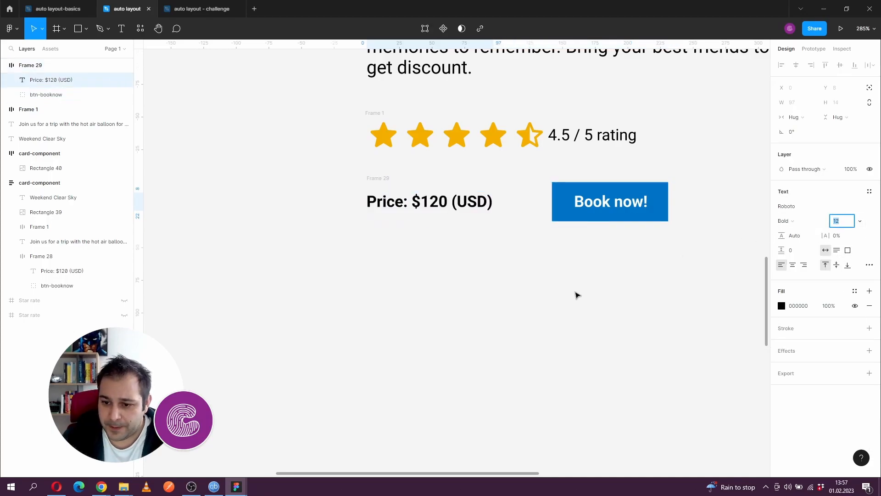
pyautogui.click(577, 294)
# - Move the rating row up so it sits closer beneath the description
pyautogui.scroll(-5, 565, 286)
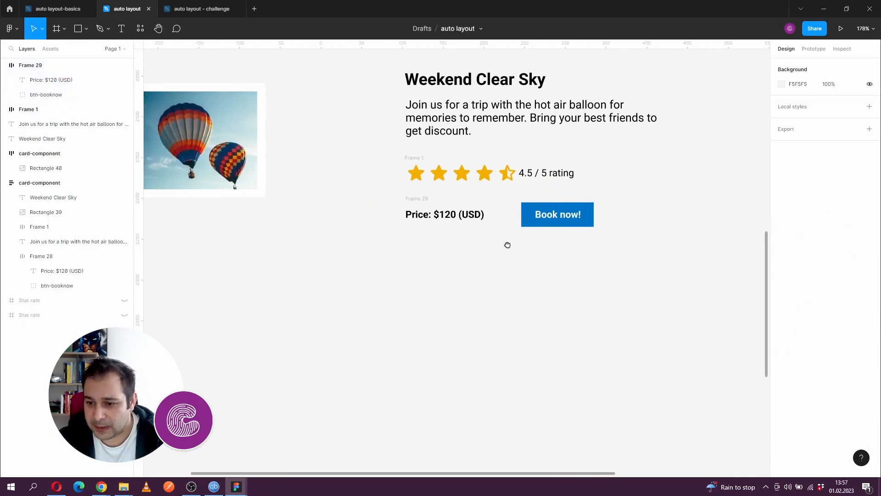
pyautogui.click(411, 156)
pyautogui.moveTo(411, 155)
pyautogui.mouseDown()
pyautogui.moveTo(411, 145)
pyautogui.moveTo(411, 154)
pyautogui.mouseUp()
pyautogui.click(370, 93)
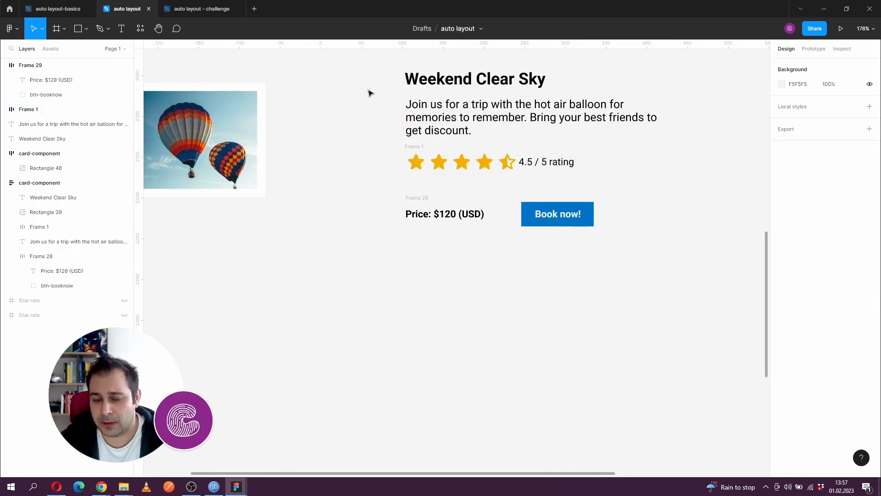
# - Group the title, description, rating row and price row and apply vertical auto layout to the group
pyautogui.moveTo(433, 83); pyautogui.dragTo(691, 268)
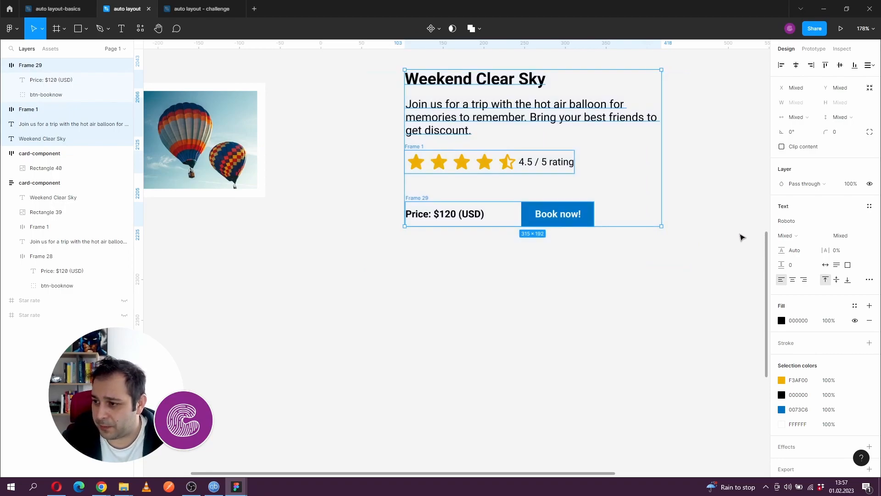
pyautogui.hotkey('ctrl', 'g')
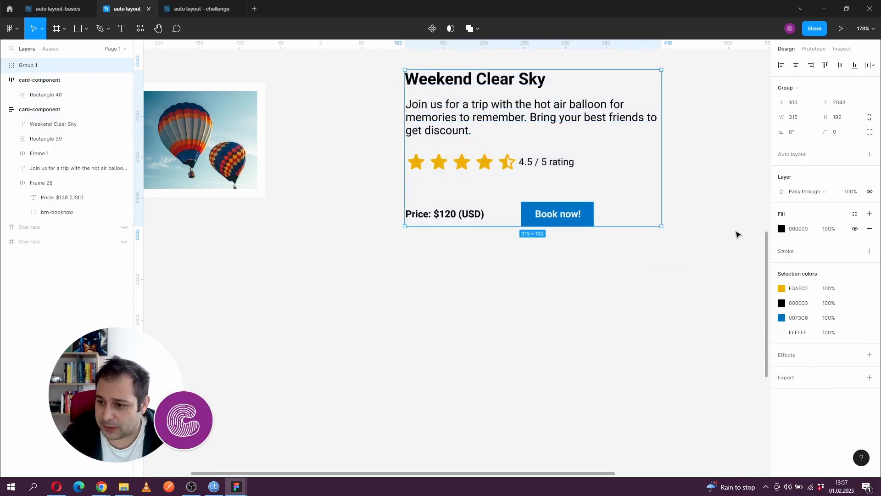
pyautogui.click(870, 155)
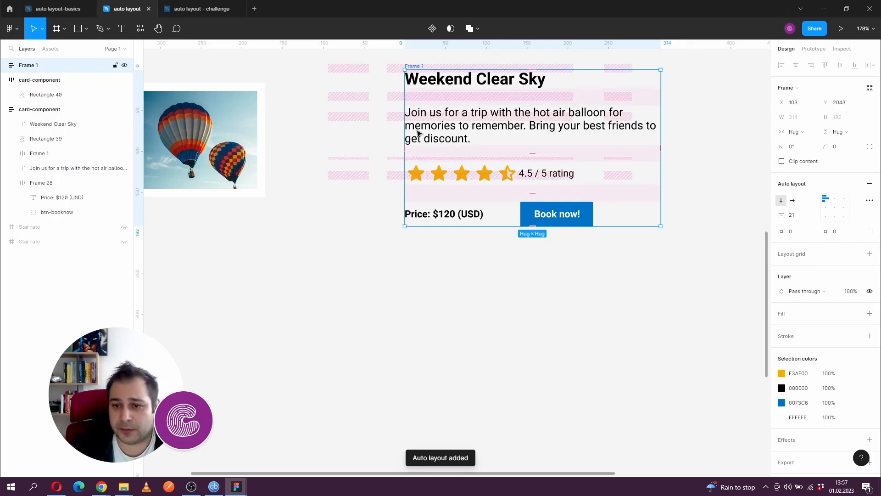
# - Reposition the new text frame beside the image card at X 94, Y 2087
pyautogui.moveTo(446, 120); pyautogui.dragTo(395, 151)
pyautogui.click(411, 119)
pyautogui.moveTo(555, 111); pyautogui.dragTo(424, 108)
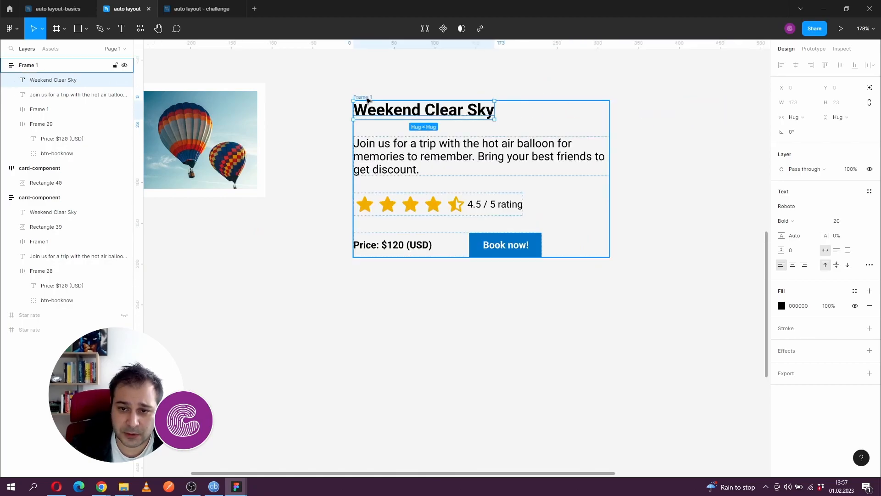
pyautogui.moveTo(367, 100); pyautogui.dragTo(348, 127)
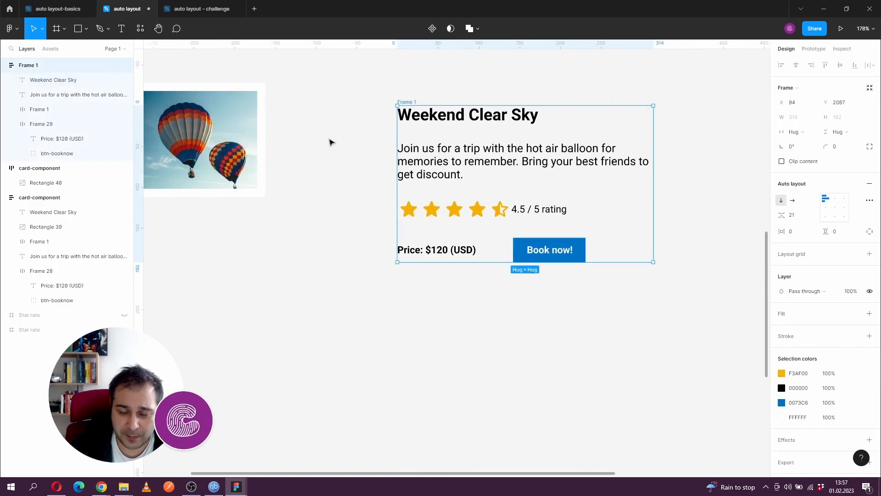
# - Enlarge the image card to about 445 × 232 and place the text frame inside it beside the balloon image
pyautogui.hscroll(-3, 380, 146)
pyautogui.scroll(-2, 380, 147)
pyautogui.hscroll(-2, 372, 133)
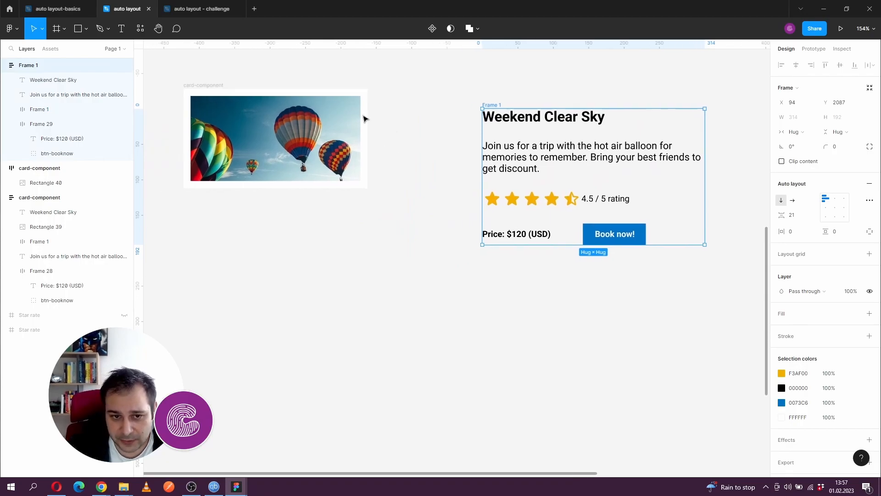
pyautogui.click(213, 90)
pyautogui.moveTo(367, 187); pyautogui.dragTo(499, 253)
pyautogui.moveTo(491, 107); pyautogui.dragTo(372, 138)
pyautogui.hscroll(-3, 276, 137)
# - Set the second card's horizontal and vertical resizing to Hug contents
pyautogui.click(266, 84)
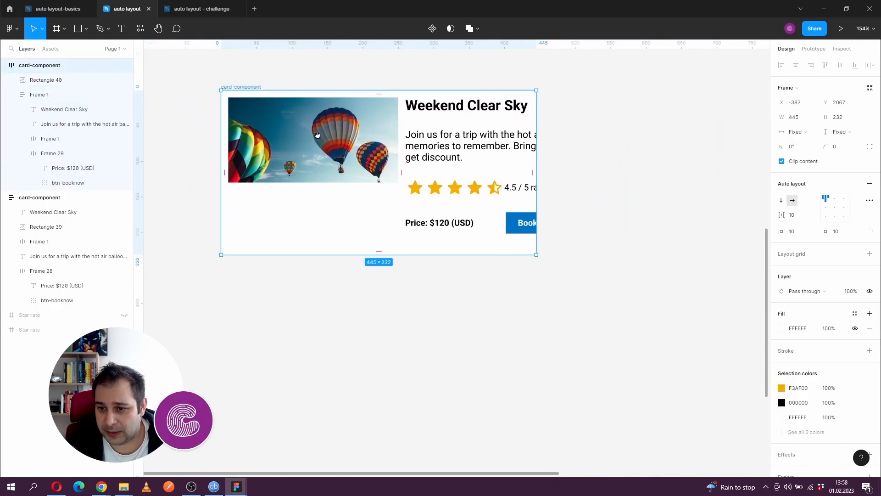
pyautogui.click(797, 132)
pyautogui.click(804, 141)
pyautogui.click(842, 132)
pyautogui.click(846, 143)
pyautogui.hscroll(1, 520, 292)
pyautogui.moveTo(521, 292); pyautogui.dragTo(477, 303)
pyautogui.moveTo(443, 180); pyautogui.dragTo(456, 183)
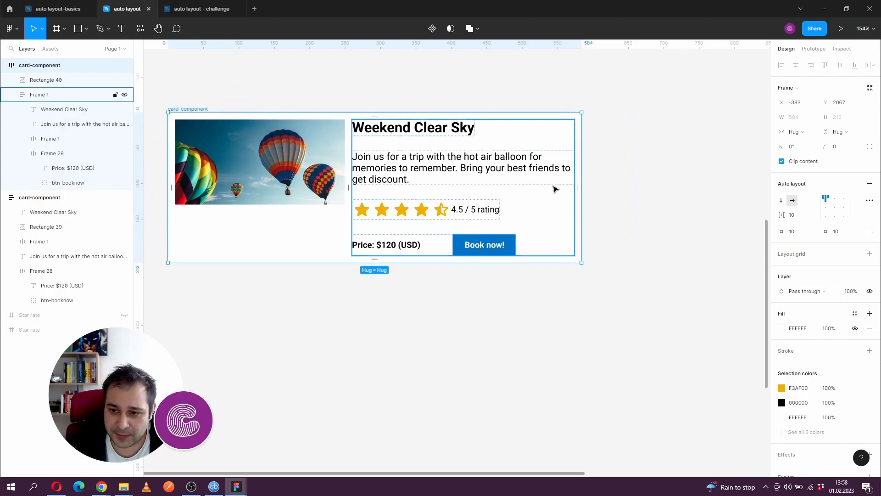
pyautogui.click(420, 178)
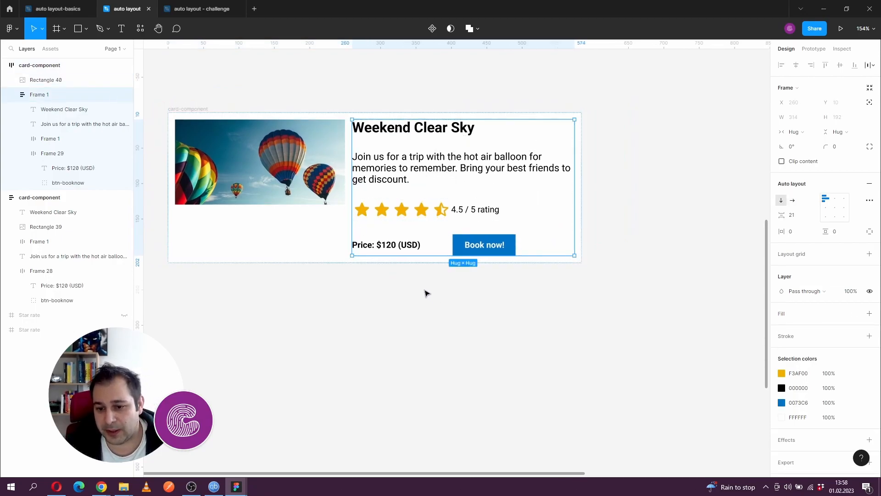
pyautogui.moveTo(281, 170); pyautogui.dragTo(316, 171)
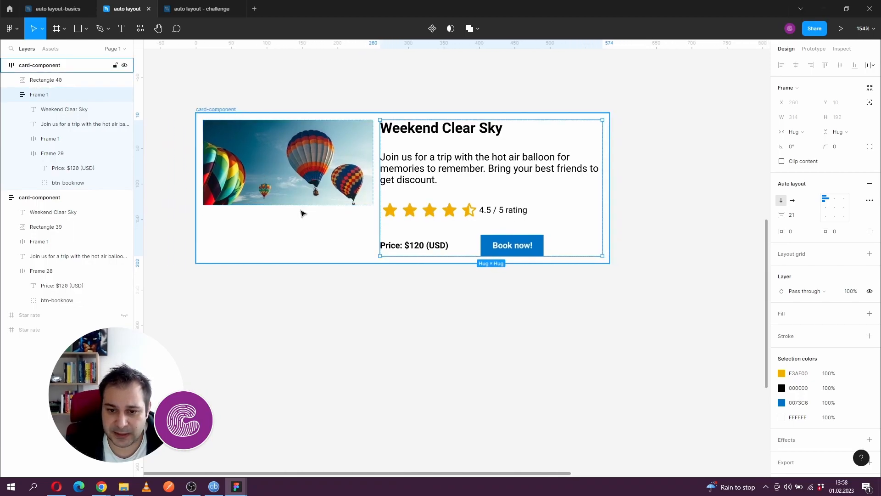
# - Set the balloon image's vertical resizing to Fill container in the horizontal card
pyautogui.click(306, 191)
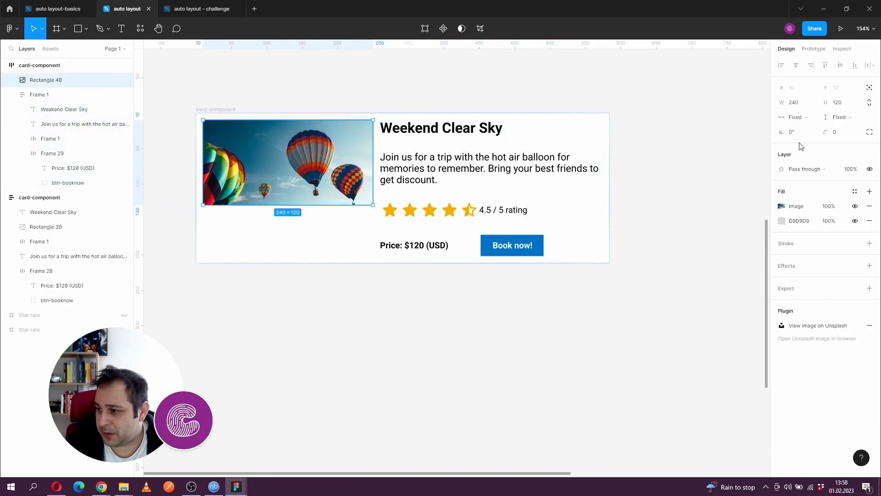
pyautogui.click(837, 119)
pyautogui.click(835, 129)
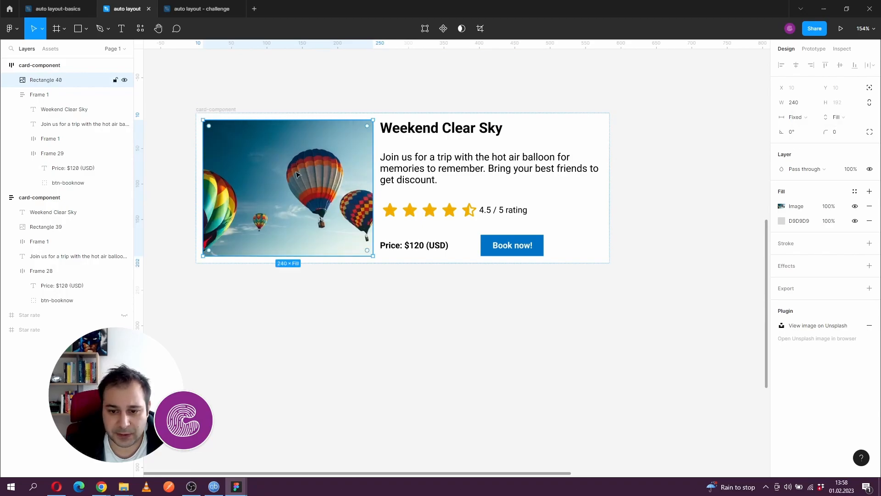
# - Enlarge the horizontal card to about 724 × 231 and set its text frame's horizontal resizing to Fill container
pyautogui.click(211, 110)
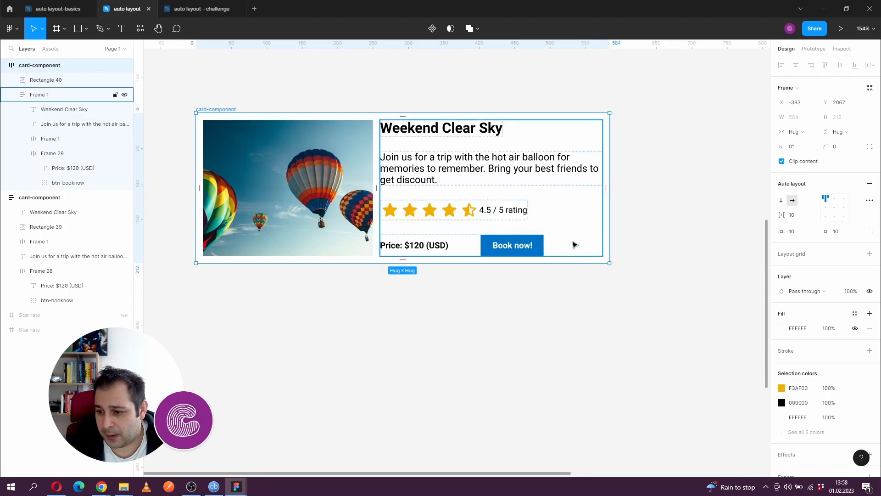
pyautogui.moveTo(603, 262); pyautogui.dragTo(709, 276)
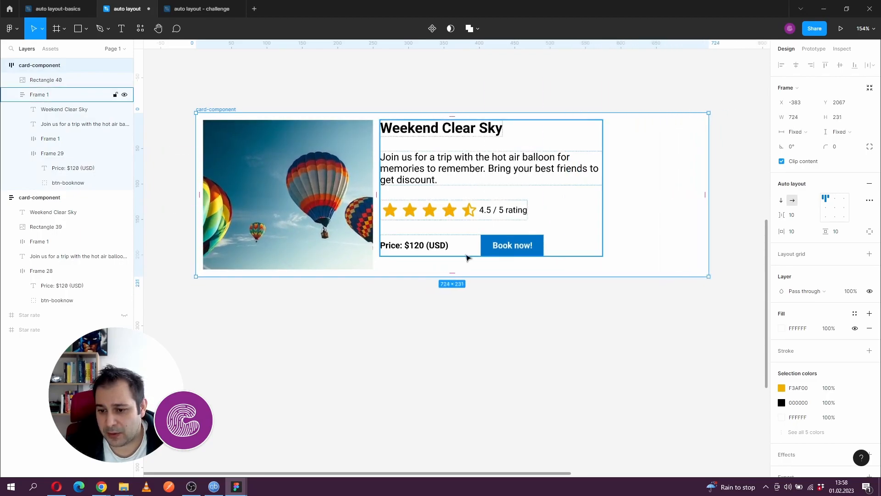
pyautogui.click(573, 236)
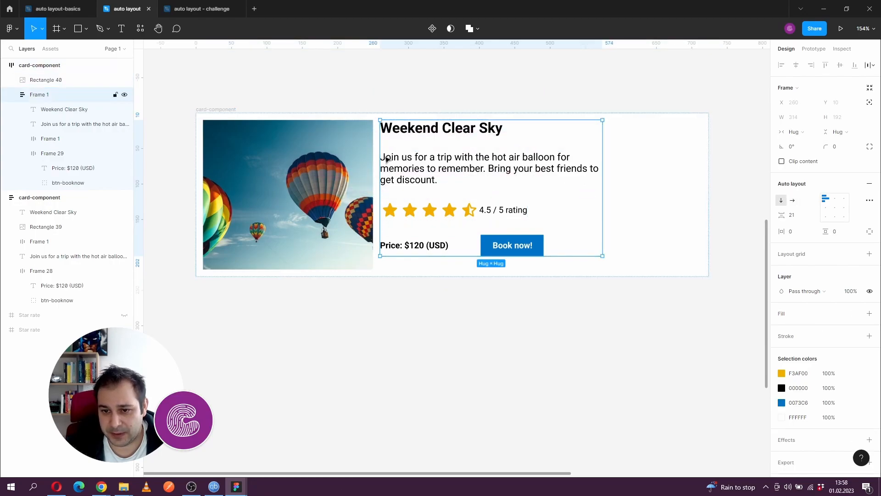
pyautogui.click(832, 134)
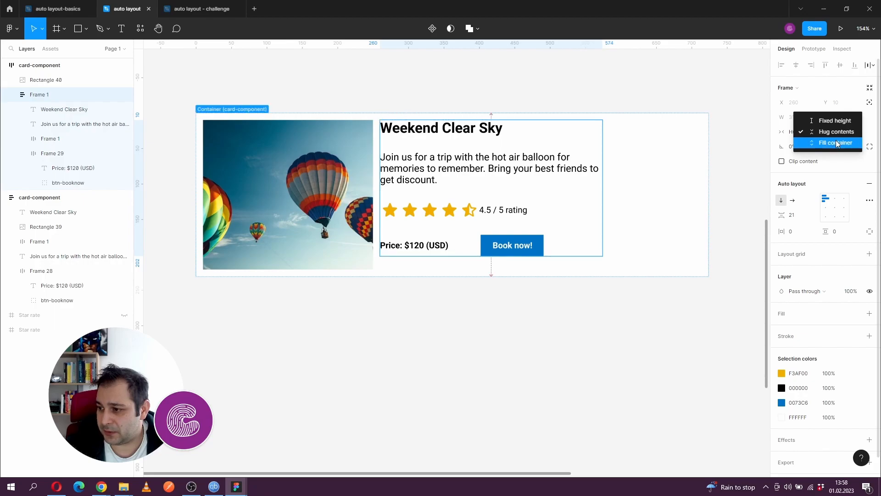
pyautogui.click(788, 133)
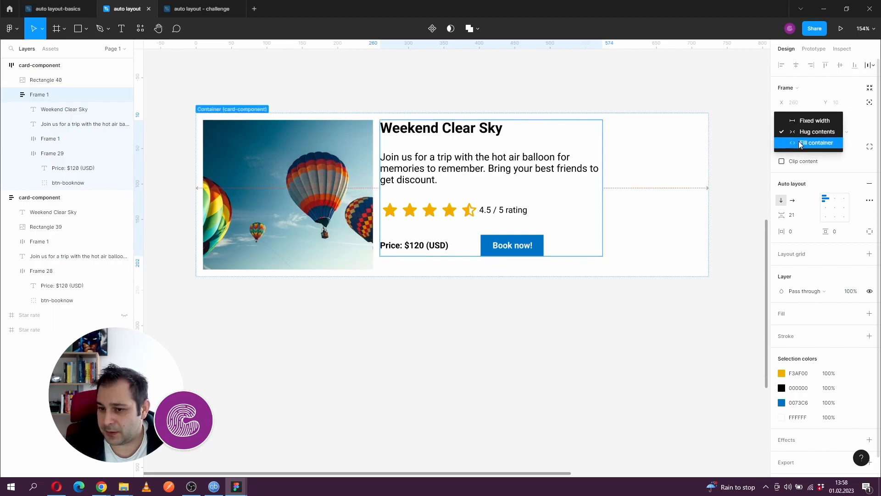
pyautogui.click(801, 142)
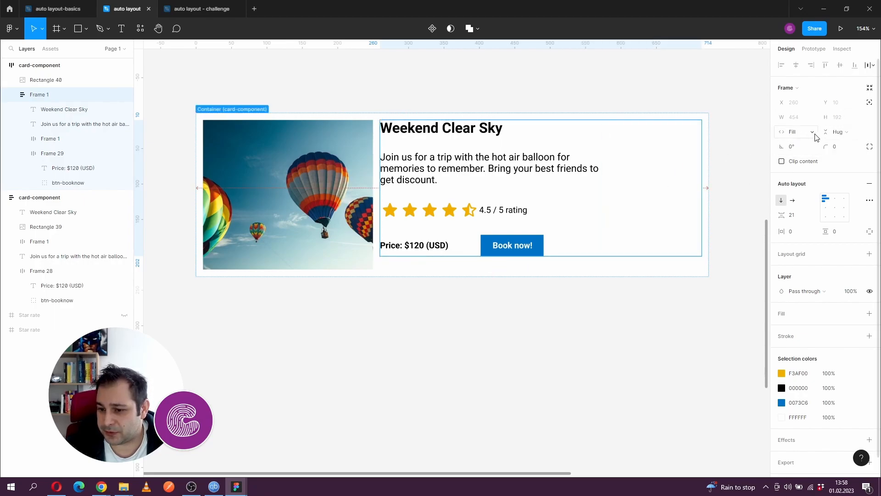
# - Set the horizontal resizing of the description and the Weekend Clear Sky title to Fill container
pyautogui.click(448, 172)
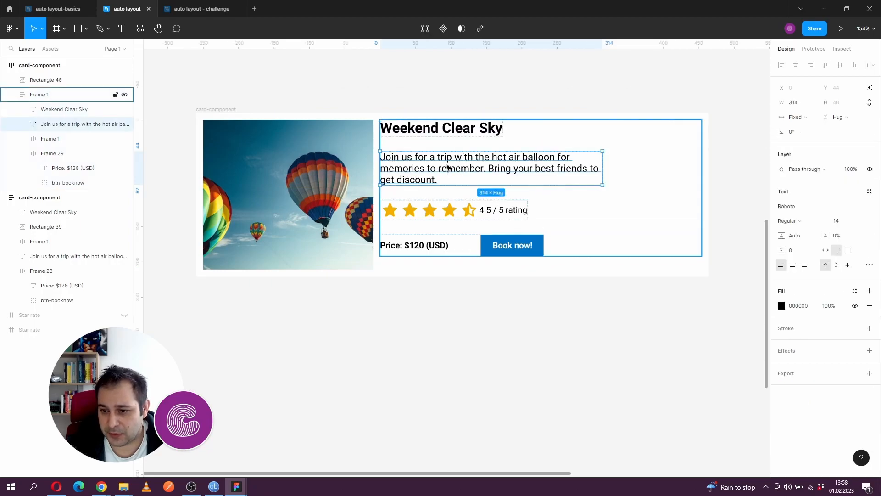
pyautogui.click(796, 119)
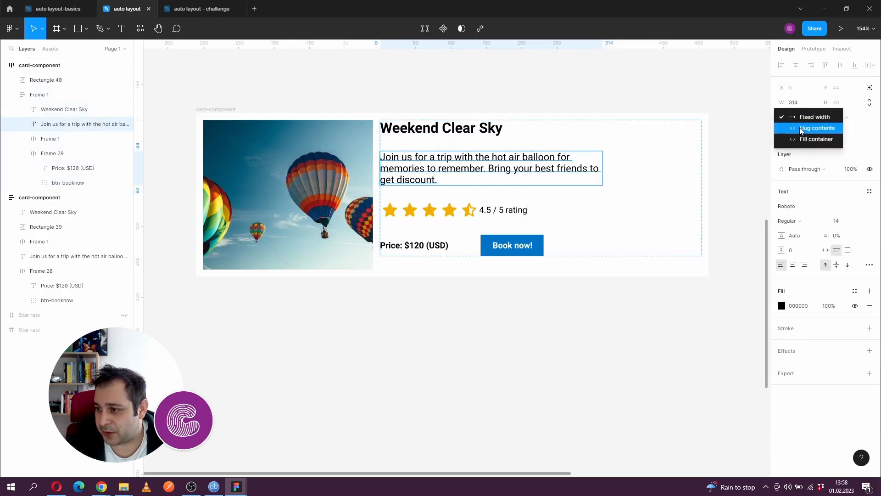
pyautogui.click(817, 139)
pyautogui.click(469, 135)
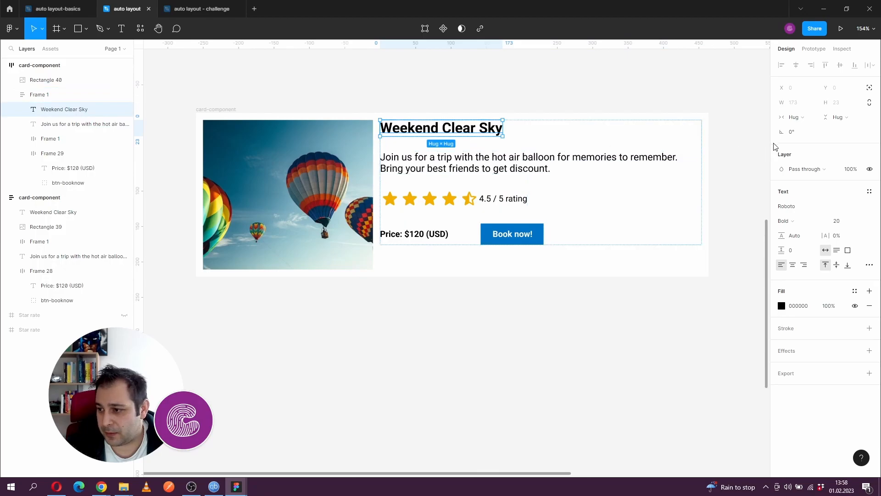
pyautogui.click(797, 118)
pyautogui.click(796, 129)
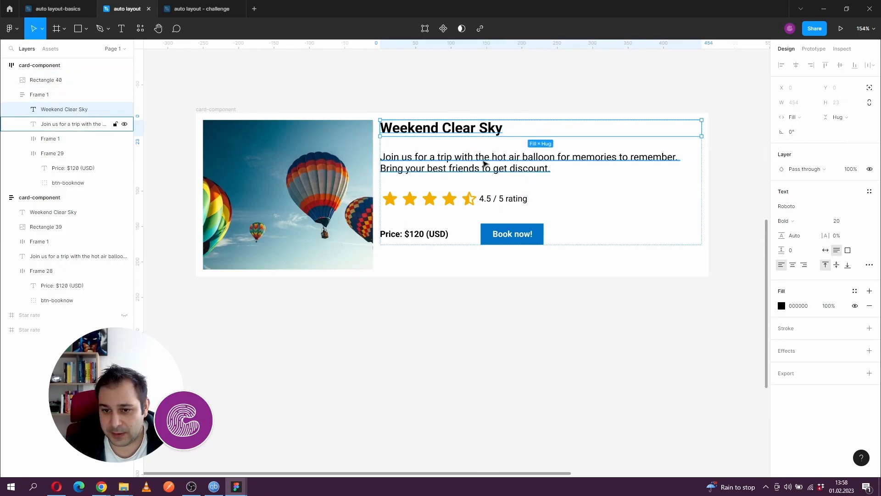
# - Make the price and button row fill the container width, and resize the card to about 681 × 235
pyautogui.click(436, 234)
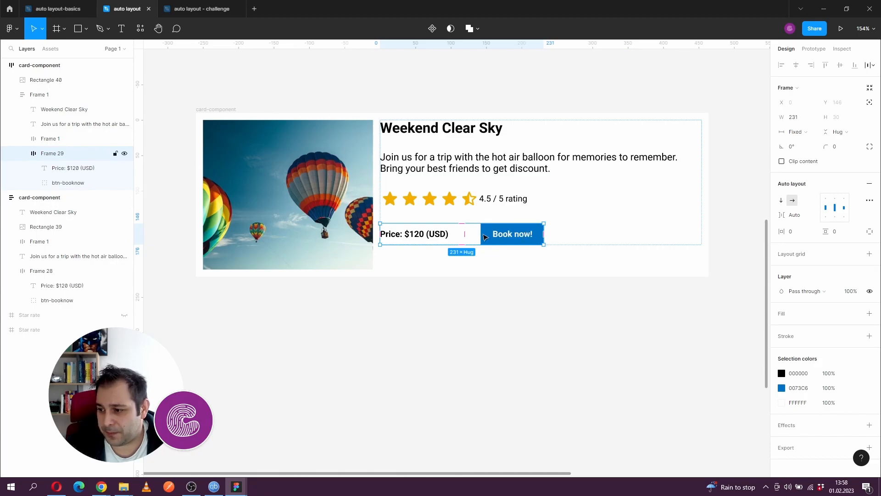
pyautogui.click(809, 135)
pyautogui.click(811, 158)
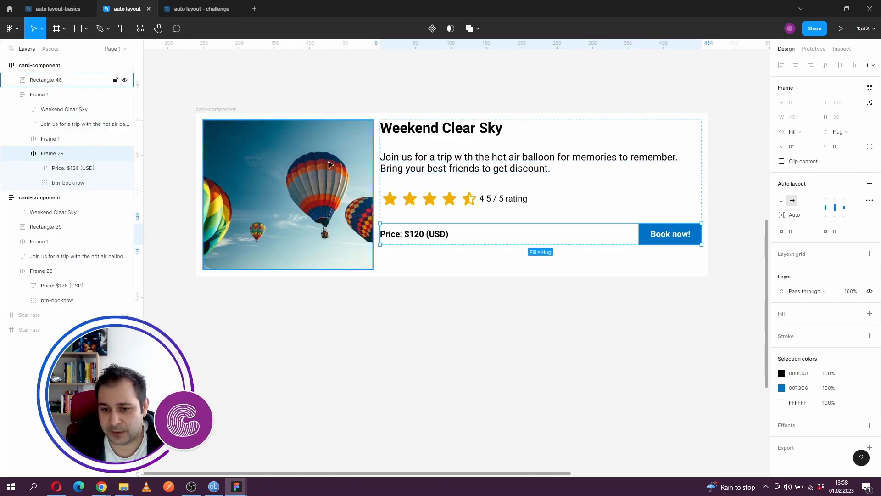
pyautogui.click(221, 110)
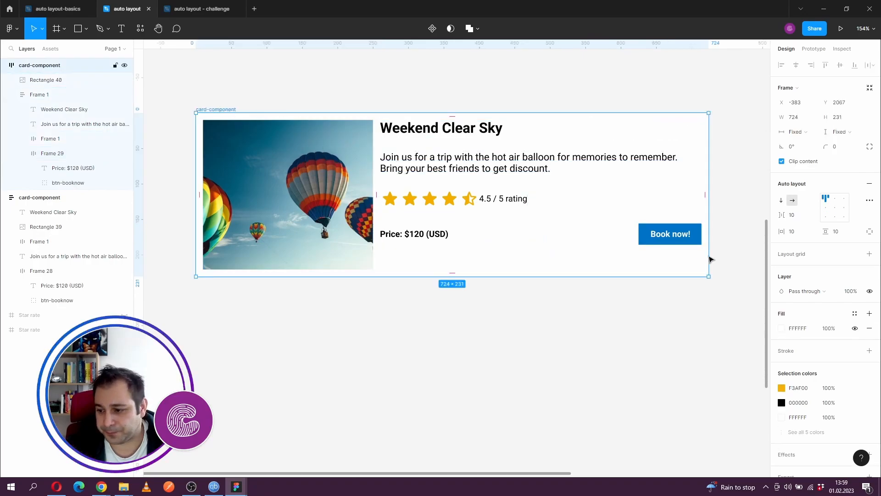
pyautogui.moveTo(709, 277); pyautogui.dragTo(677, 278)
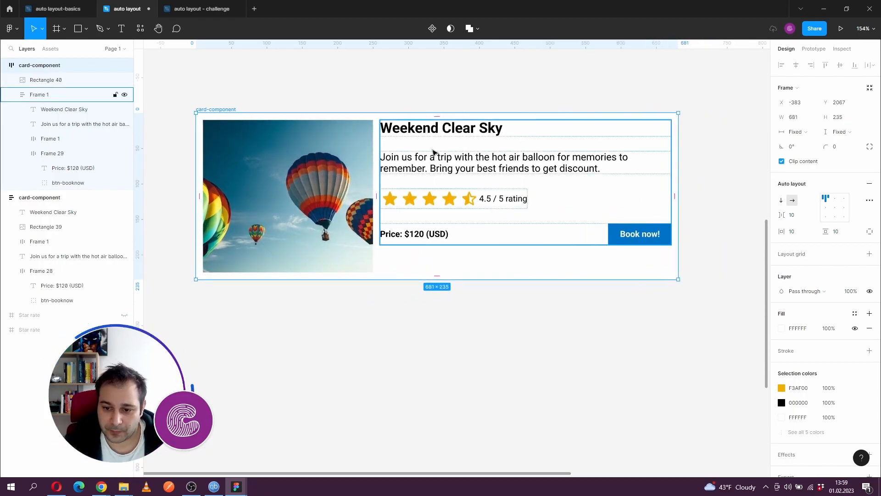
# - Align the card's contents left and vertically centered, and shrink the card to about 656 × 215
pyautogui.click(338, 173)
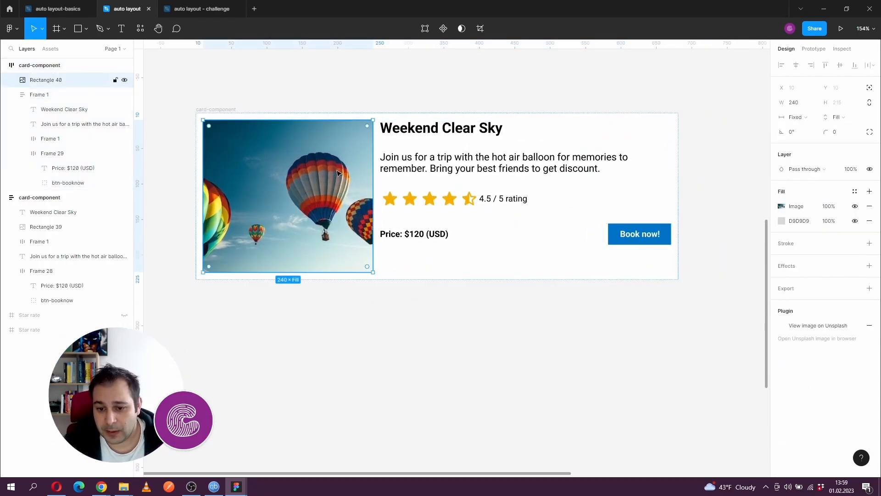
pyautogui.click(408, 186)
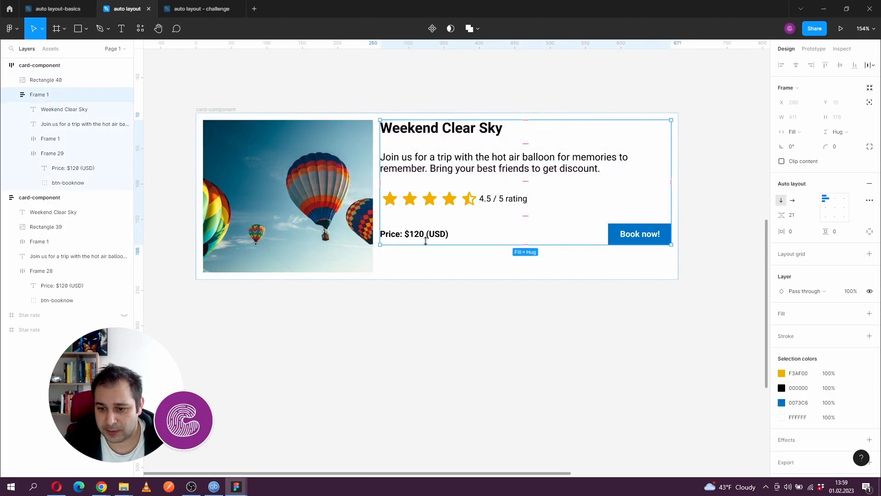
pyautogui.moveTo(276, 211); pyautogui.dragTo(353, 219)
pyautogui.click(411, 198)
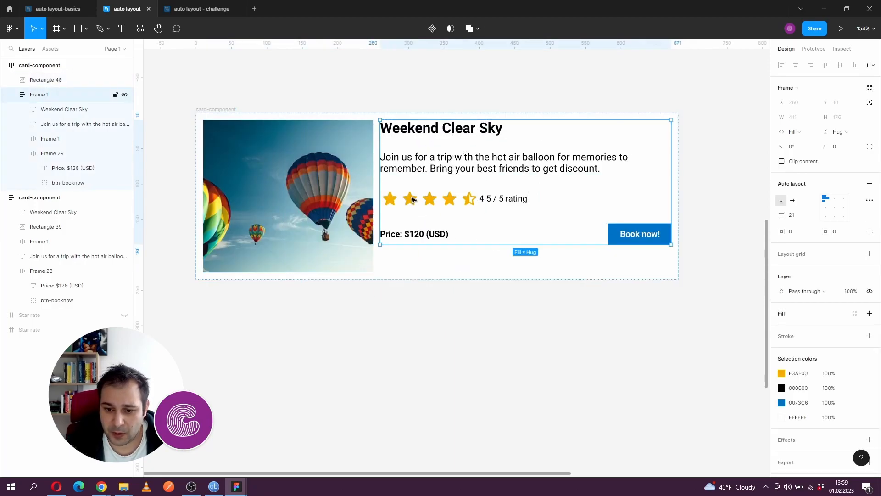
pyautogui.click(298, 220)
pyautogui.click(224, 115)
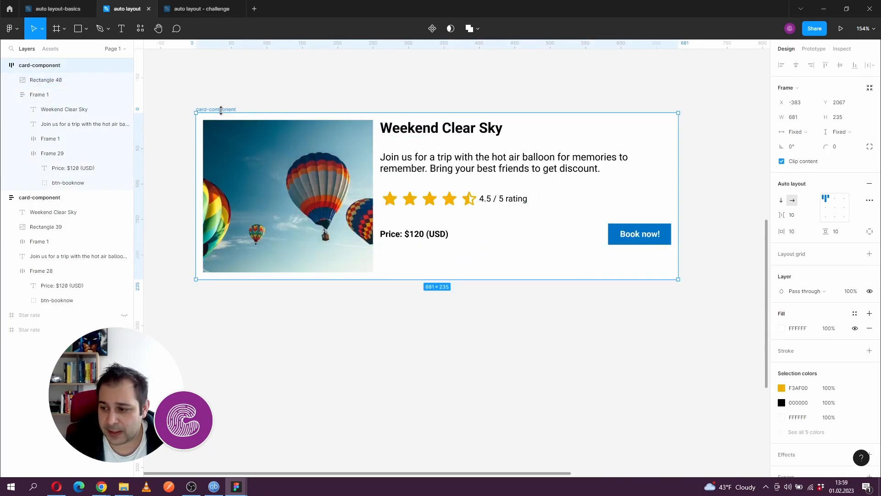
pyautogui.click(826, 208)
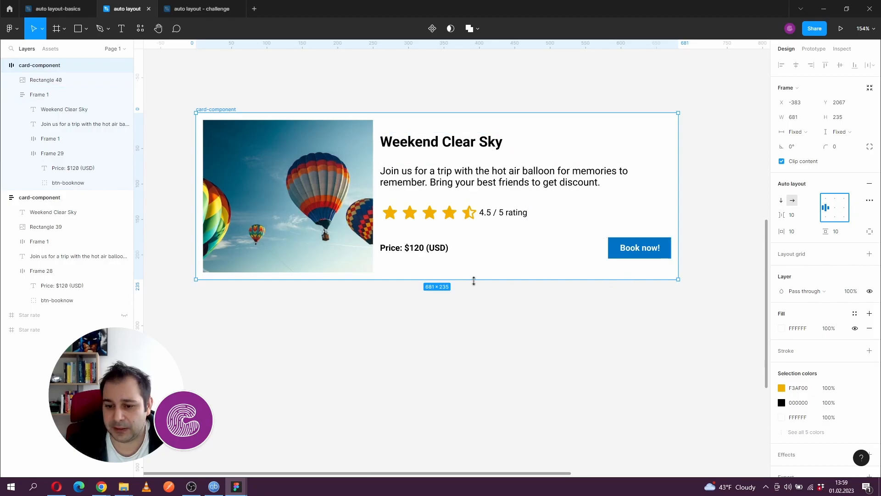
pyautogui.moveTo(676, 279); pyautogui.dragTo(661, 266)
# - Examine the contents of the logo and link-items frames above the empty main-nav frame
pyautogui.scroll(-4, 381, 312)
pyautogui.scroll(-6, 344, 283)
pyautogui.scroll(-3, 349, 184)
pyautogui.scroll(6, 321, 165)
pyautogui.scroll(-4, 375, 165)
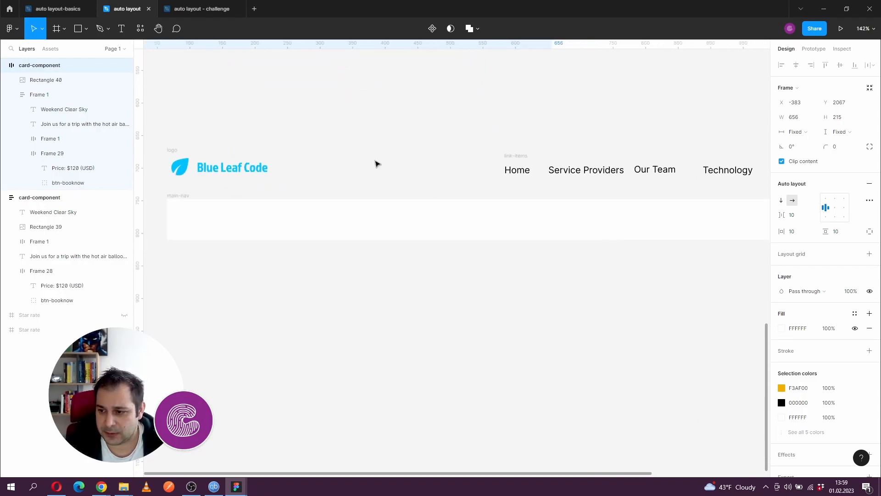
pyautogui.hscroll(3, 325, 142)
pyautogui.moveTo(325, 141); pyautogui.dragTo(359, 135)
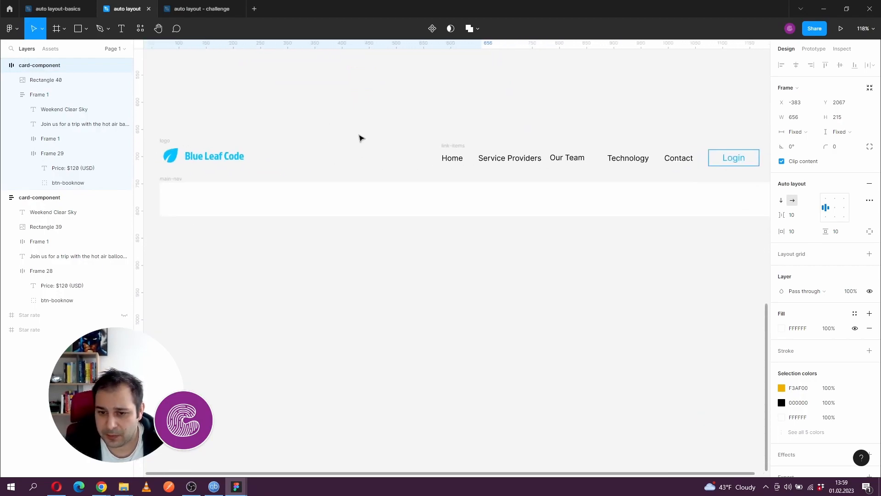
pyautogui.click(165, 142)
pyautogui.click(172, 155)
pyautogui.click(205, 160)
pyautogui.click(170, 156)
pyautogui.click(205, 160)
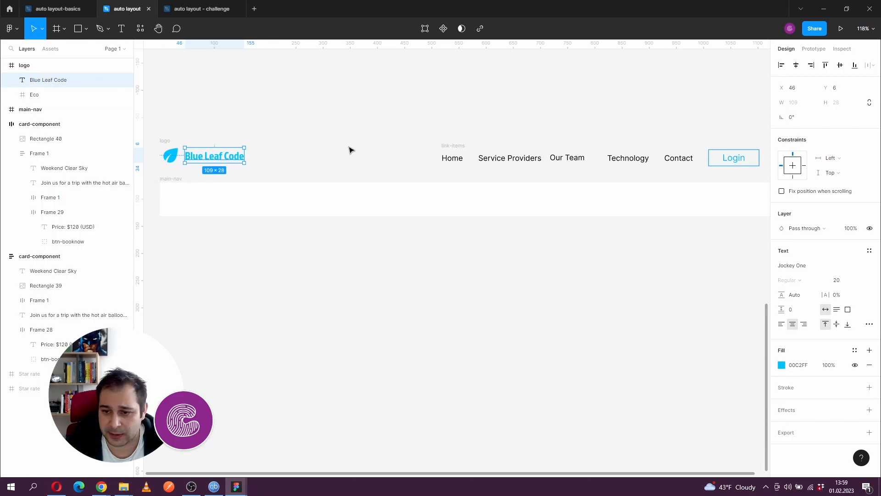
pyautogui.moveTo(451, 133); pyautogui.dragTo(418, 133)
pyautogui.click(419, 155)
pyautogui.click(422, 144)
pyautogui.click(463, 161)
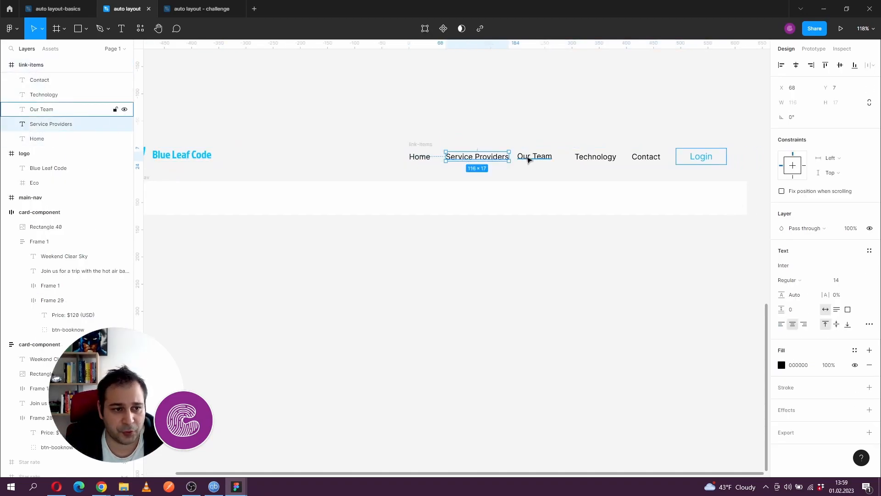
pyautogui.click(536, 158)
pyautogui.click(589, 158)
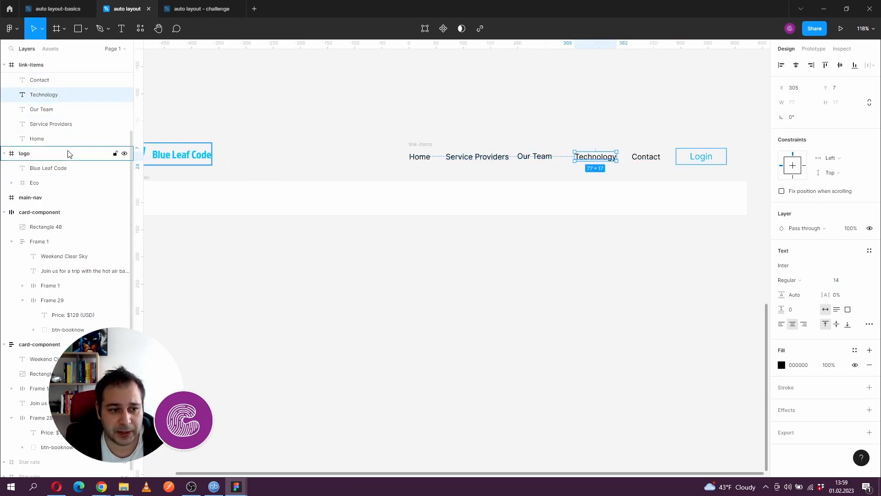
pyautogui.hscroll(-2, 350, 130)
pyautogui.scroll(-2, 325, 129)
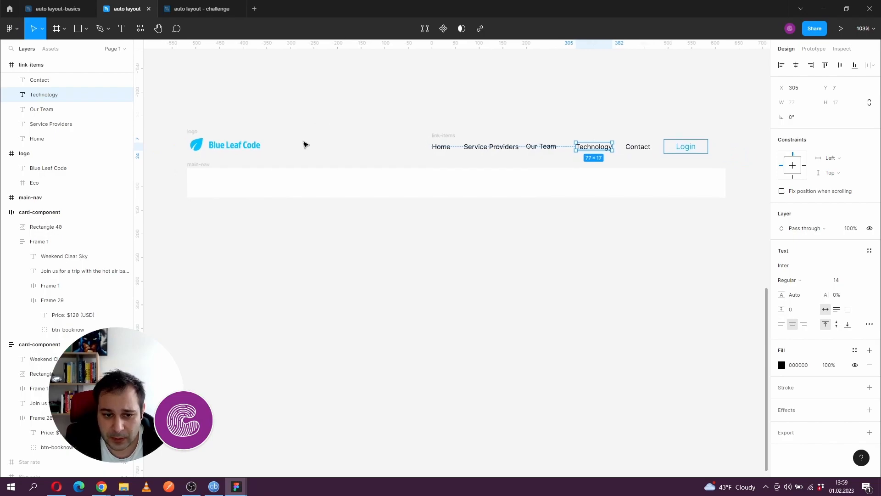
# - Add auto layout to the main-nav frame and move the logo and link-items frames into it
pyautogui.click(209, 168)
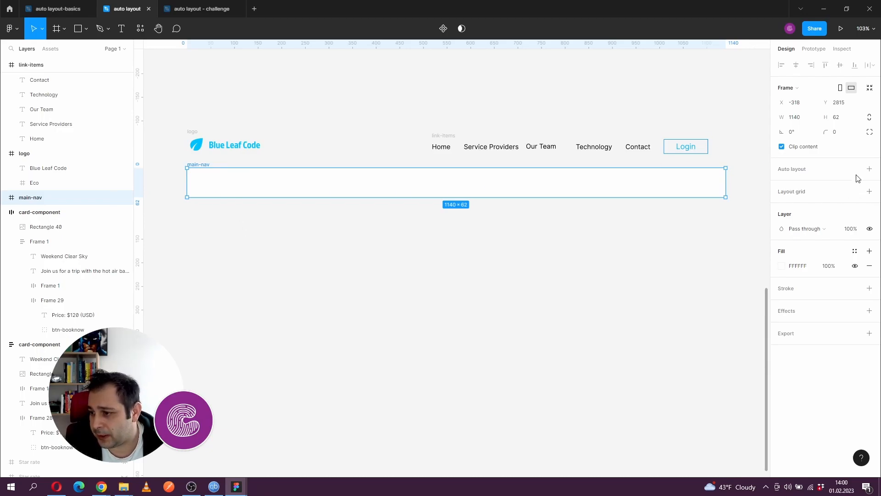
pyautogui.click(868, 169)
pyautogui.click(181, 120)
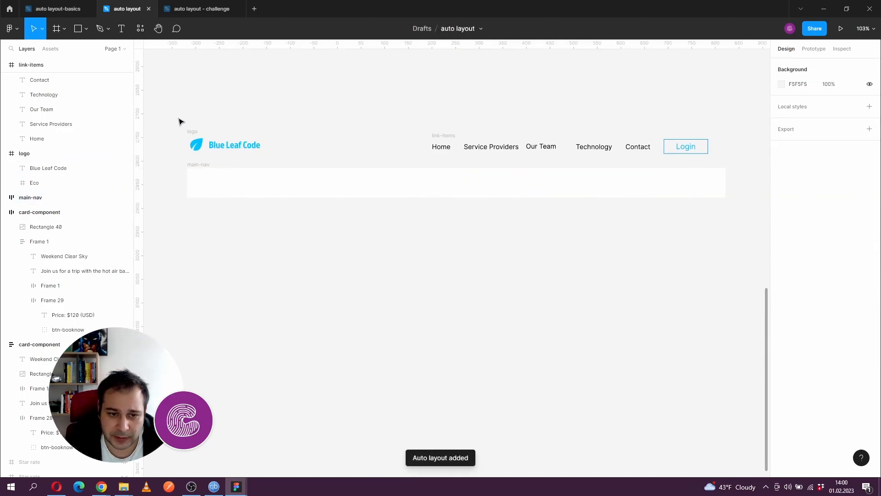
pyautogui.moveTo(191, 134); pyautogui.dragTo(210, 180)
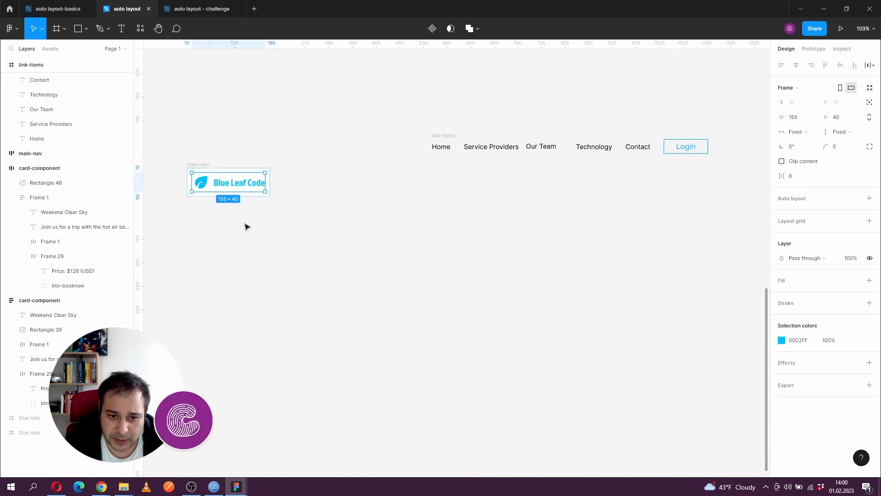
pyautogui.moveTo(444, 138); pyautogui.dragTo(271, 181)
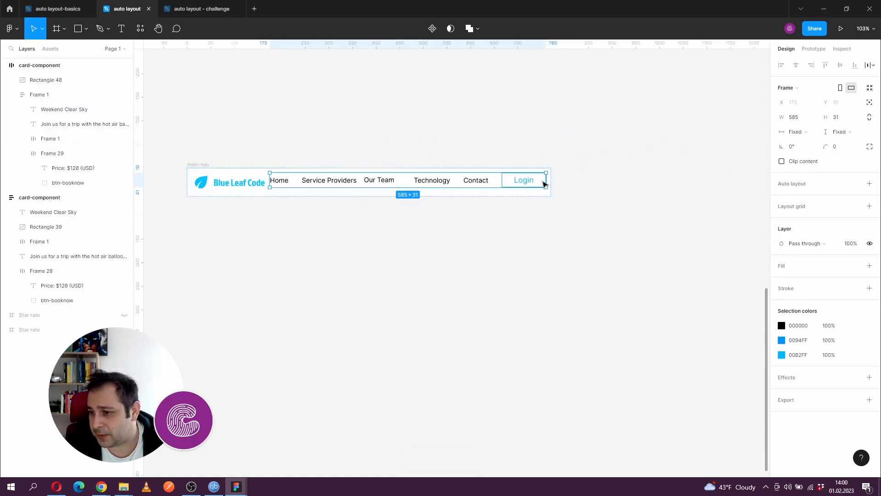
# - Align main-nav's contents left and vertically centered, and try a width of 940 before returning it to Hug contents
pyautogui.click(208, 168)
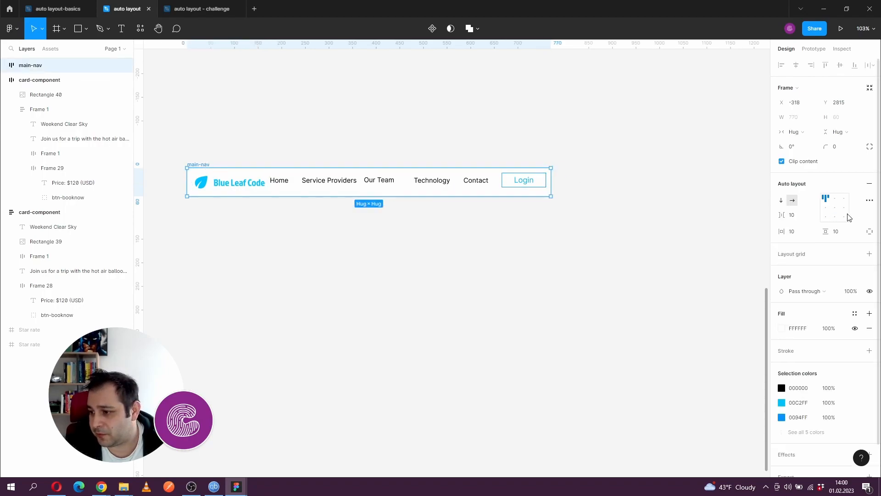
pyautogui.click(830, 209)
pyautogui.moveTo(551, 183); pyautogui.dragTo(632, 183)
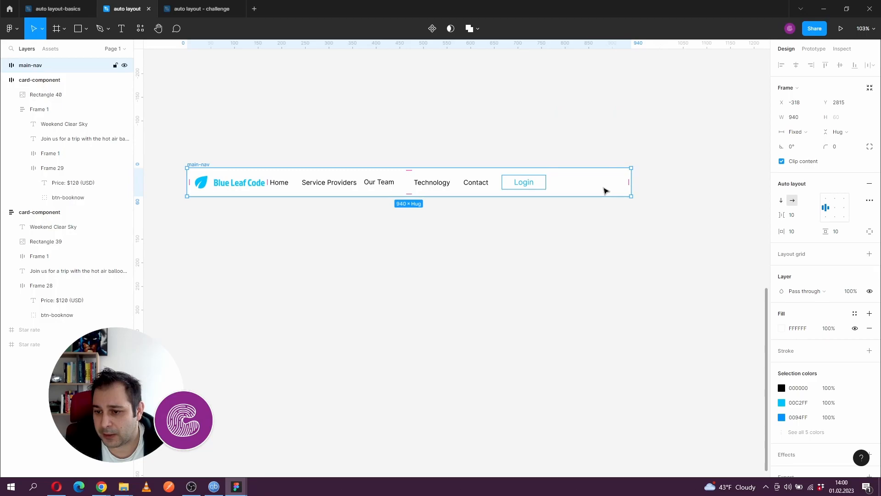
pyautogui.doubleClick(629, 183)
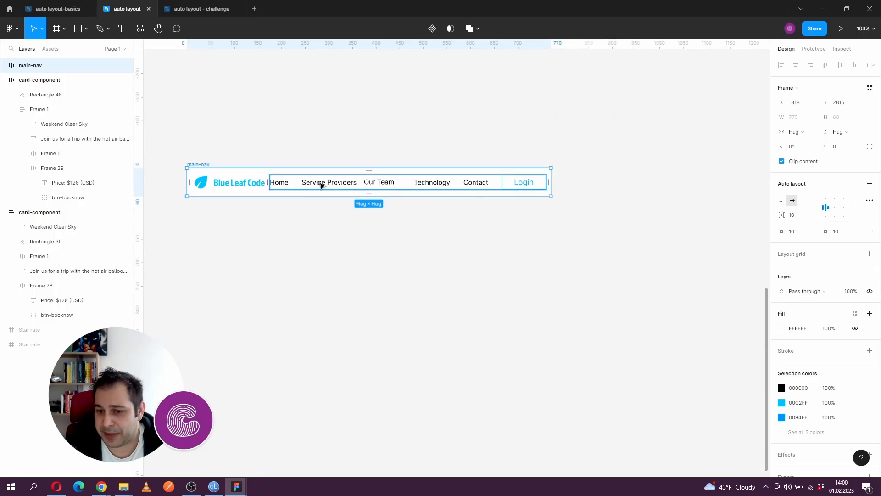
pyautogui.click(321, 185)
pyautogui.click(252, 187)
pyautogui.click(299, 187)
pyautogui.click(251, 189)
pyautogui.click(298, 189)
pyautogui.click(248, 185)
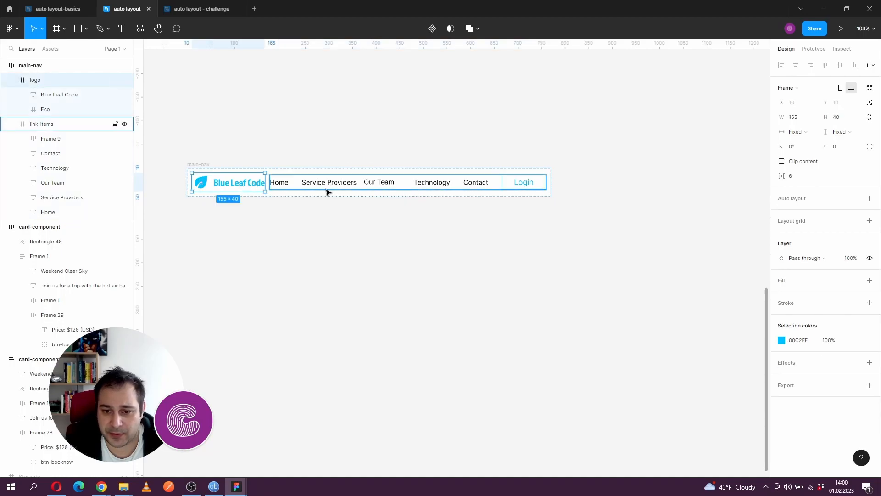
# - Set main-nav's auto layout spacing mode to Space between and widen the frame to about 1101
pyautogui.click(326, 190)
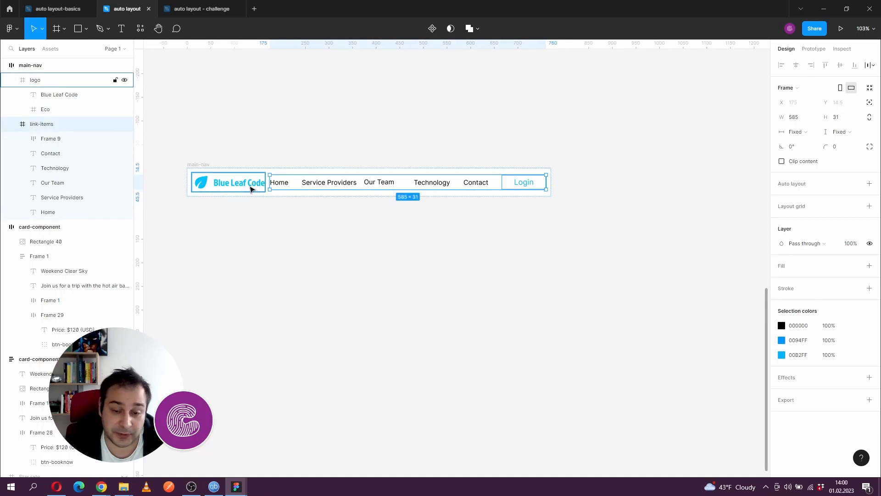
pyautogui.click(201, 165)
pyautogui.click(869, 200)
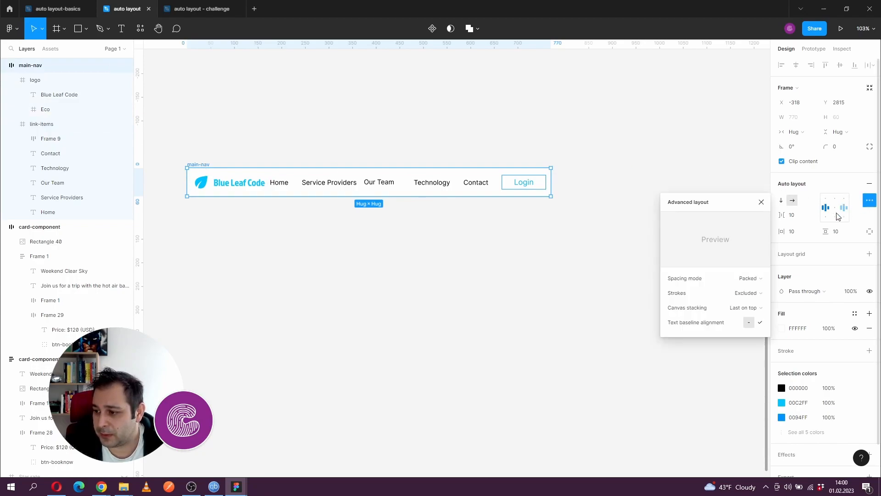
pyautogui.click(760, 279)
pyautogui.click(738, 289)
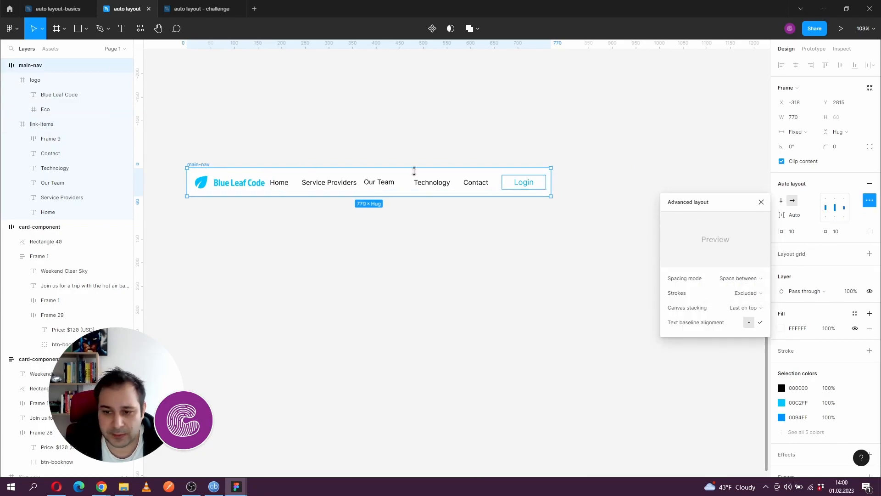
pyautogui.moveTo(553, 180); pyautogui.dragTo(707, 183)
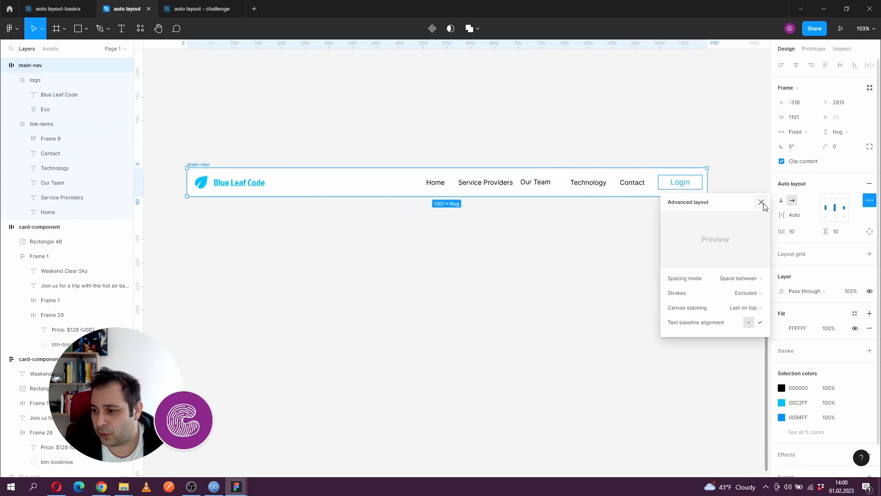
pyautogui.click(762, 202)
# - Try pulling the Technology link out of link-items, put it back, and add auto layout to the link-items frame
pyautogui.moveTo(588, 182); pyautogui.dragTo(596, 222)
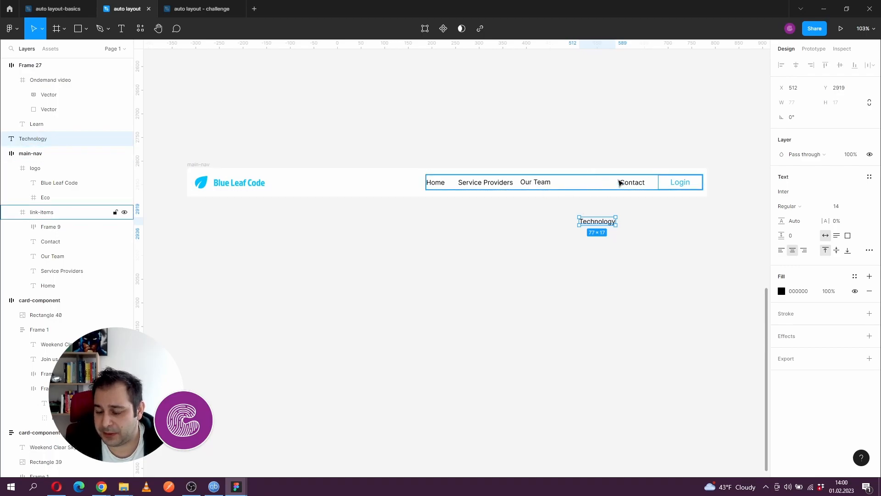
pyautogui.moveTo(606, 189); pyautogui.dragTo(589, 184)
pyautogui.click(463, 188)
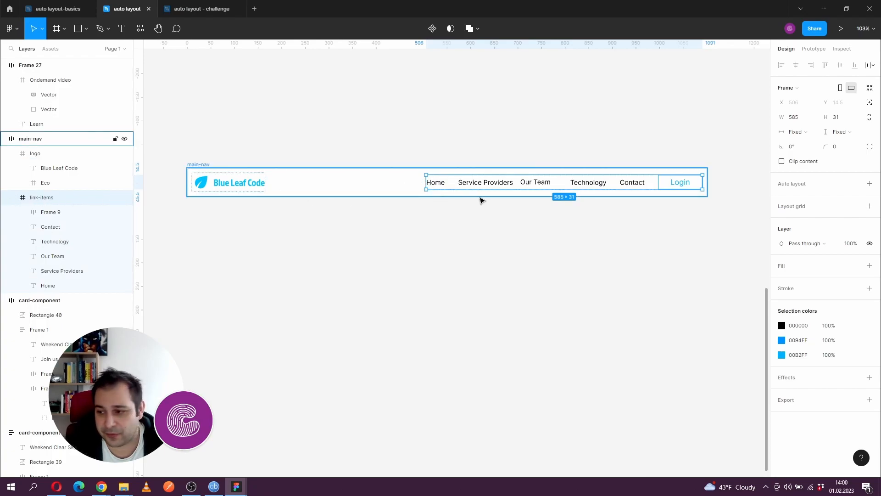
pyautogui.click(869, 184)
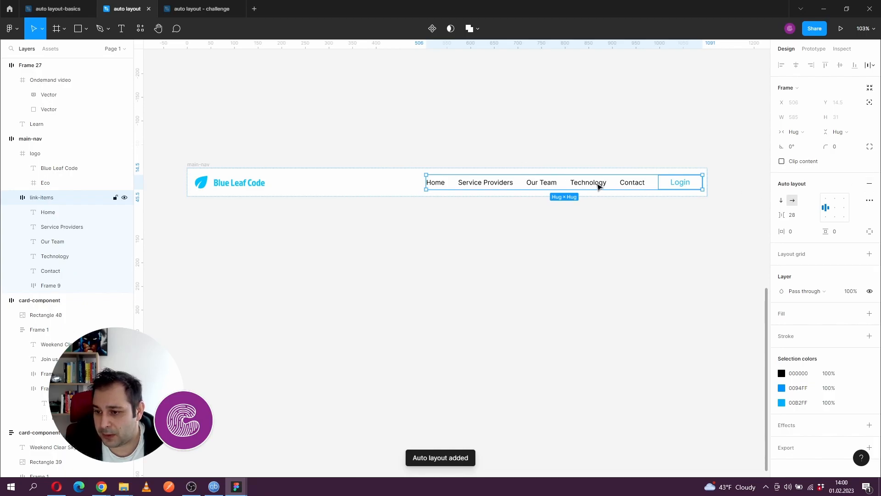
# - Move the Technology link ahead of Our Team and change its text to "Change"
pyautogui.moveTo(579, 185)
pyautogui.mouseDown()
pyautogui.moveTo(590, 186)
pyautogui.moveTo(591, 214)
pyautogui.moveTo(571, 192)
pyautogui.mouseUp()
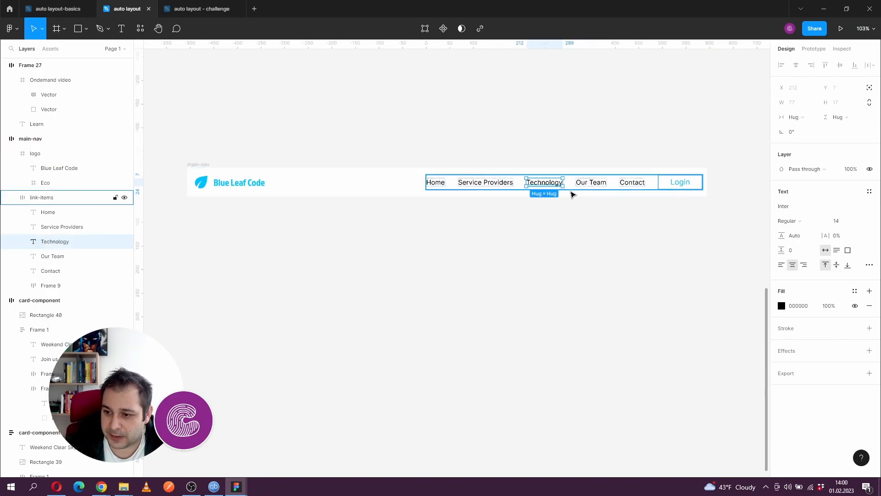
pyautogui.press('Return')
pyautogui.write('Change')
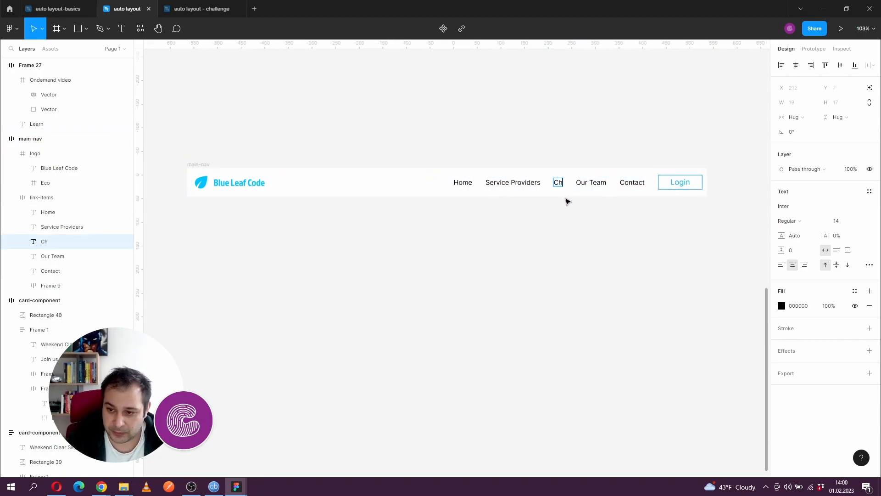
pyautogui.click(584, 241)
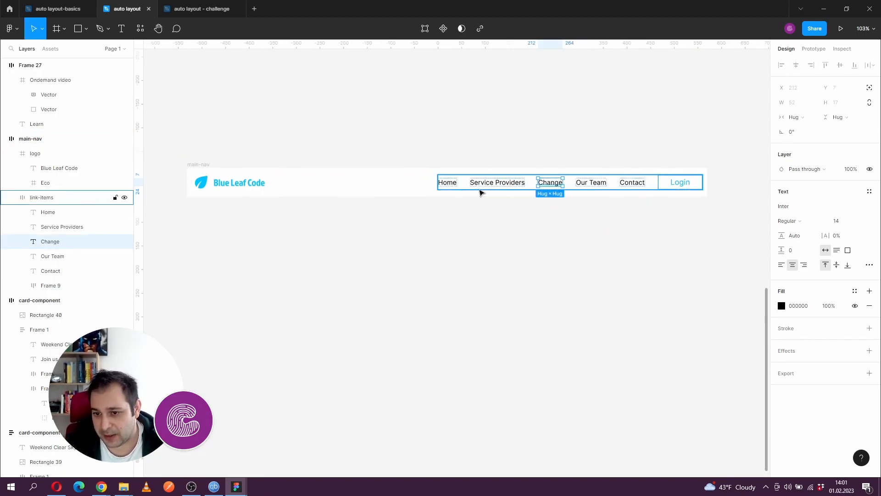
pyautogui.click(473, 188)
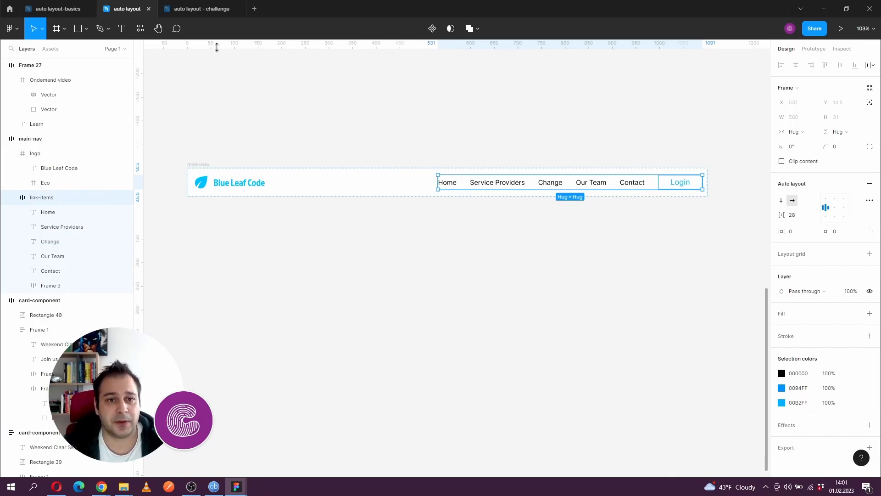
# - Switch to the "auto layout - challenge" file and enlarge the FeedbackForm frame to about 1215 × 682
pyautogui.click(205, 11)
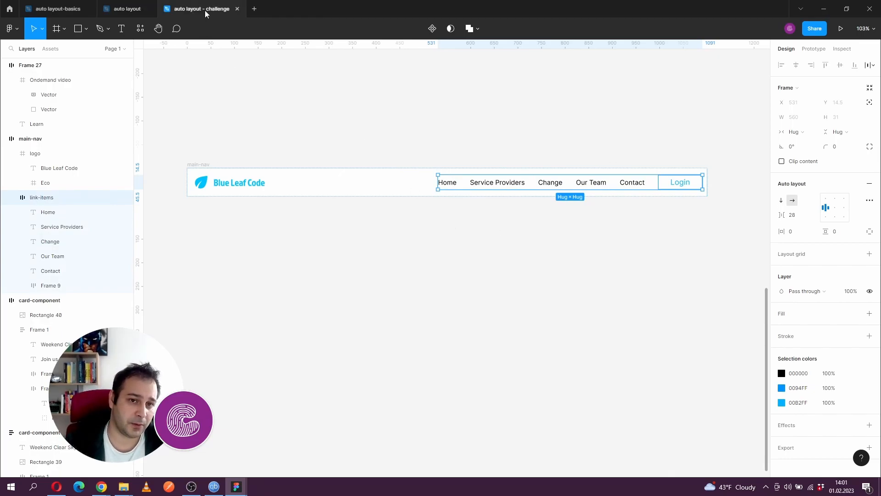
pyautogui.moveTo(410, 203); pyautogui.dragTo(439, 113)
pyautogui.click(250, 152)
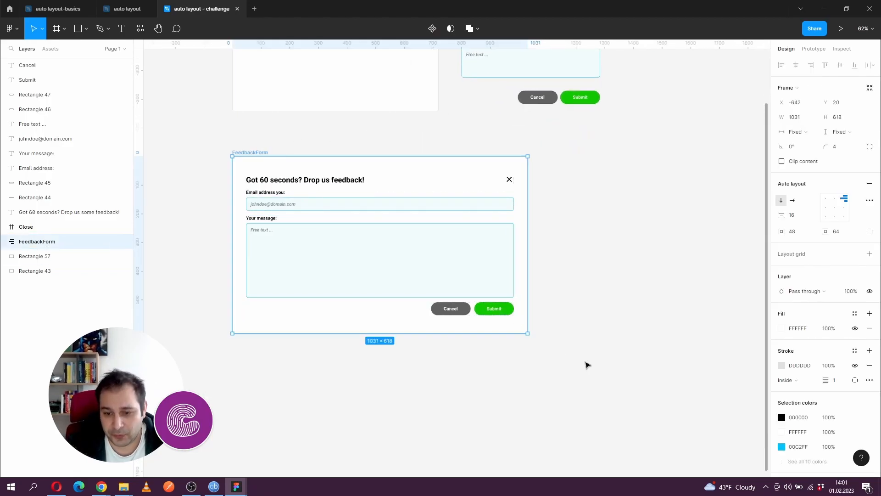
pyautogui.moveTo(528, 332); pyautogui.dragTo(580, 351)
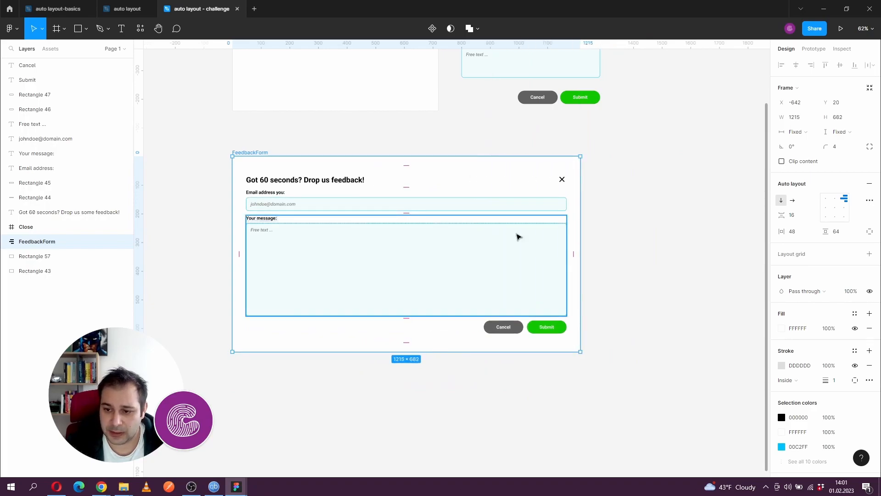
# - Inspect FeedbackForm's email field and title frames, and change the Submit button's label to "Feedback"
pyautogui.click(328, 196)
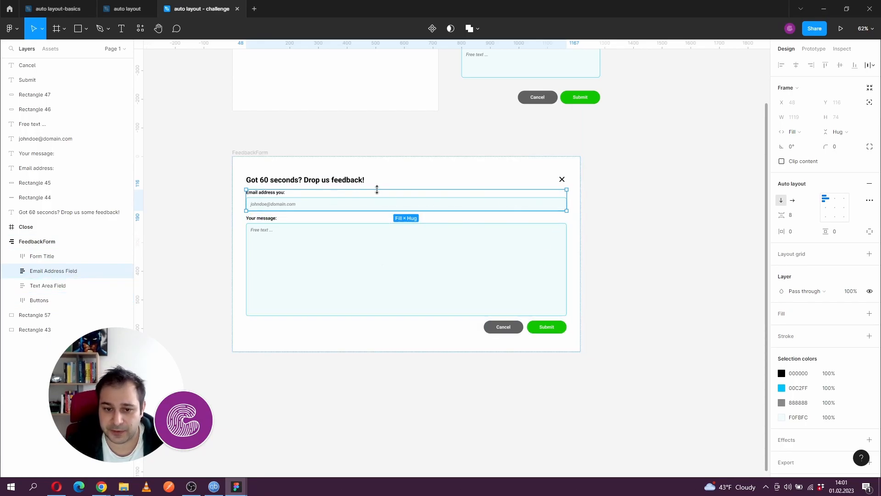
pyautogui.click(344, 181)
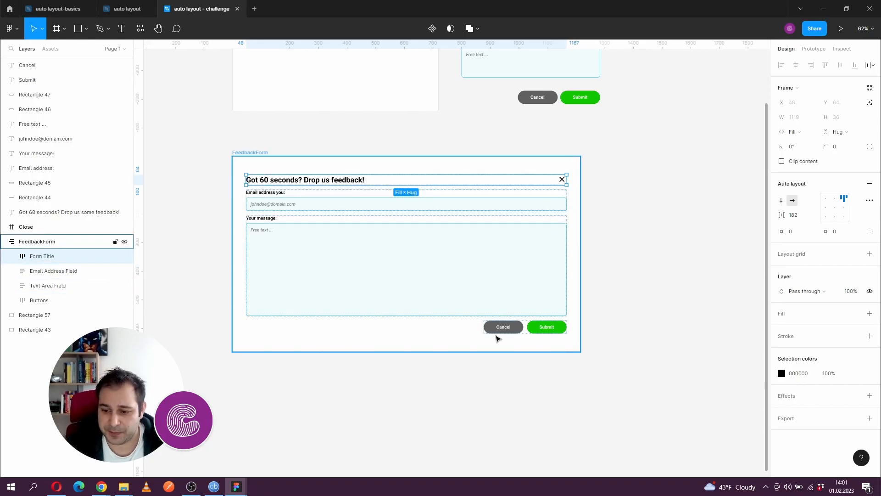
pyautogui.keyDown('ctrl'); pyautogui.click(546, 327); pyautogui.keyUp('ctrl')
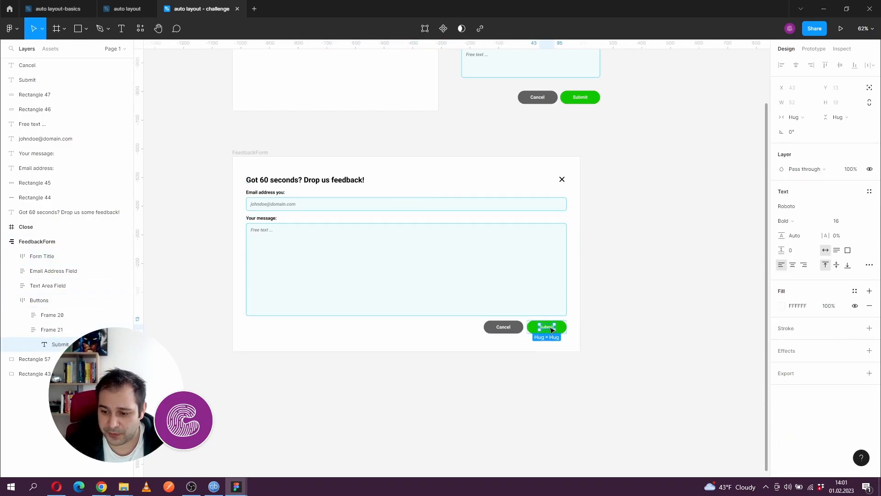
pyautogui.doubleClick(551, 328)
pyautogui.write('Feedback')
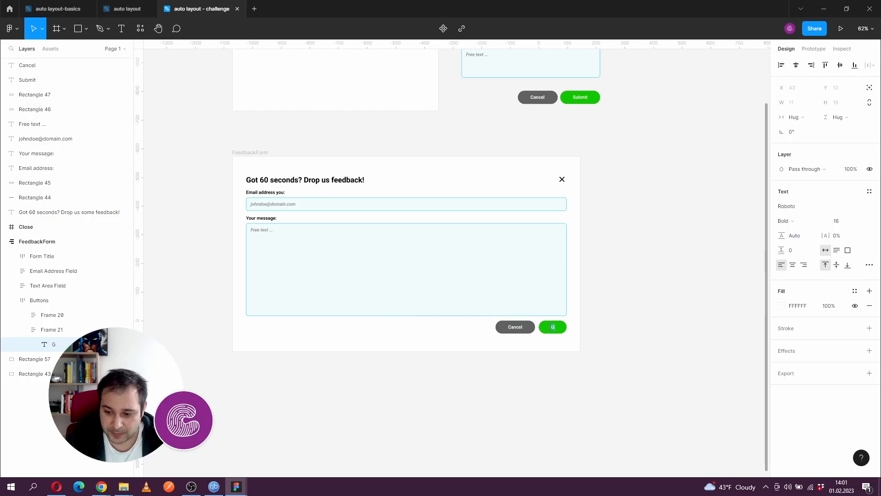
pyautogui.press('Escape')
pyautogui.scroll(5, 477, 306)
pyautogui.moveTo(474, 312); pyautogui.dragTo(594, 277)
pyautogui.scroll(-3, 597, 276)
# - Examine FeedbackForm's text area and the loose form elements above it, including the close icon, heading and field labels
pyautogui.click(560, 216)
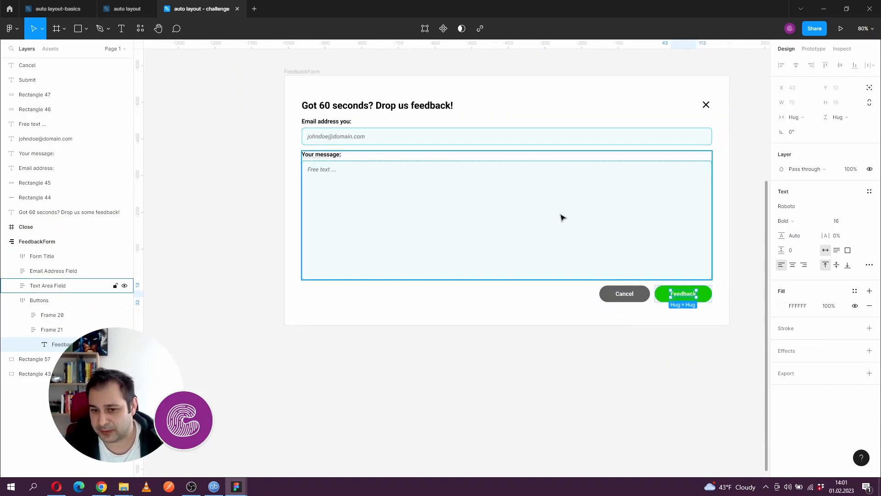
pyautogui.scroll(-4, 552, 118)
pyautogui.scroll(5, 431, 245)
pyautogui.hscroll(3, 431, 245)
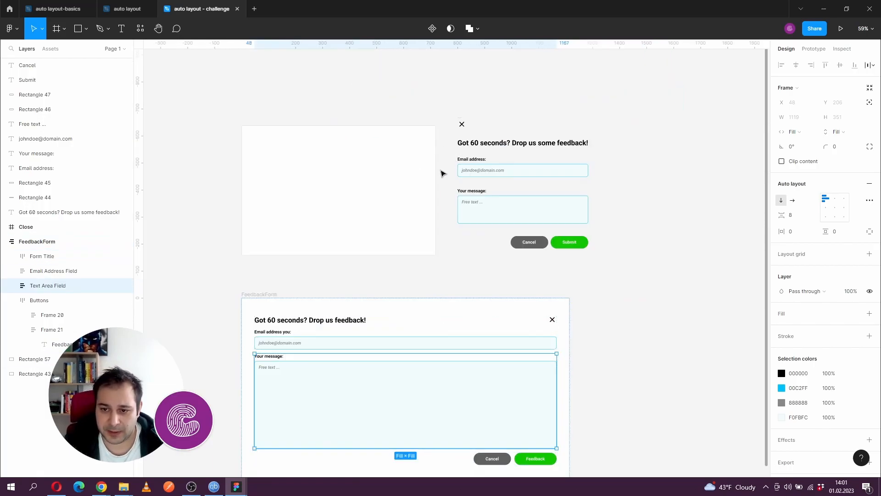
pyautogui.scroll(5, 446, 176)
pyautogui.scroll(-2, 473, 184)
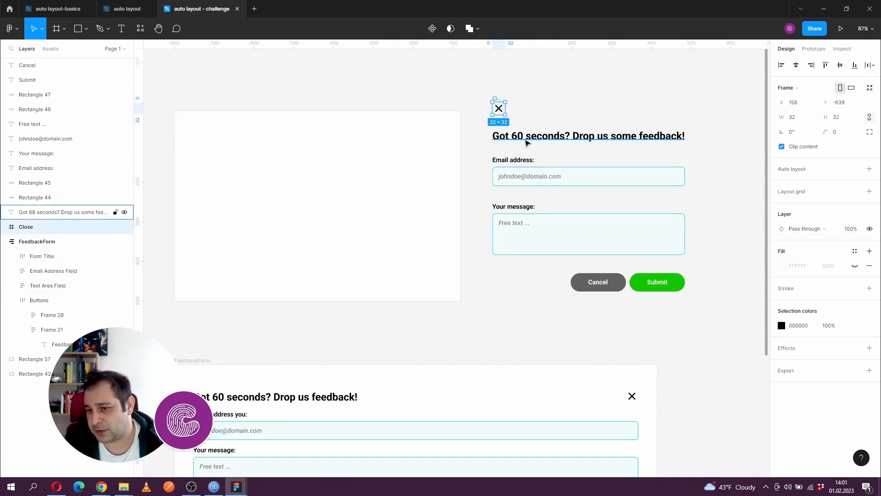
pyautogui.click(527, 137)
pyautogui.click(517, 160)
pyautogui.click(631, 204)
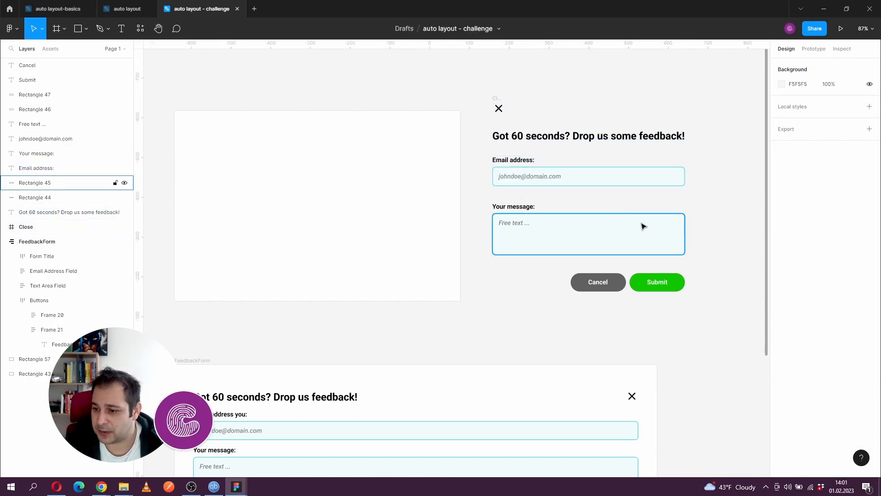
pyautogui.click(517, 205)
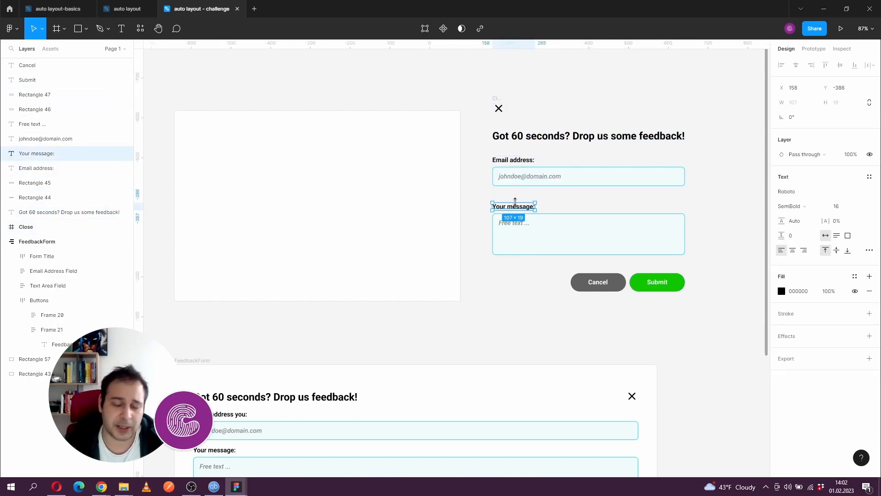
# - Shrink the FeedbackForm frame to about 980 × 680
pyautogui.scroll(-2, 461, 216)
pyautogui.scroll(-3, 452, 197)
pyautogui.moveTo(440, 160); pyautogui.dragTo(424, 73)
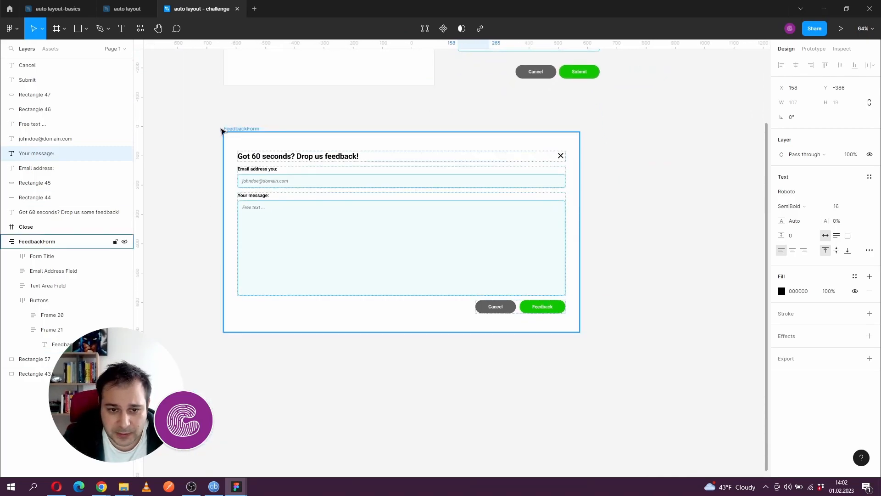
pyautogui.click(235, 131)
pyautogui.moveTo(578, 331); pyautogui.dragTo(510, 331)
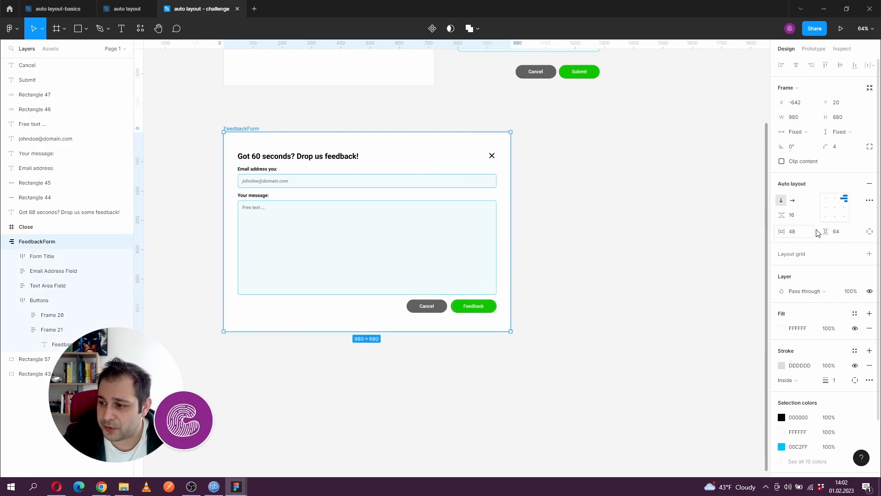